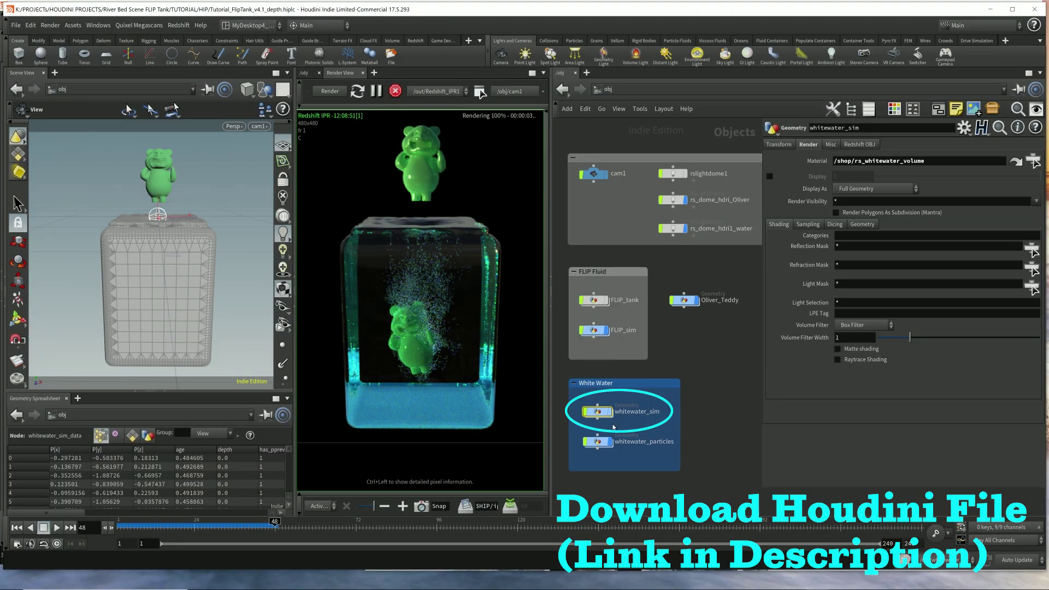
Open the dopnet1 network inside whitewater_sim and widen the parameter area for the whitewatersolver1 node.
double_click(598, 411)
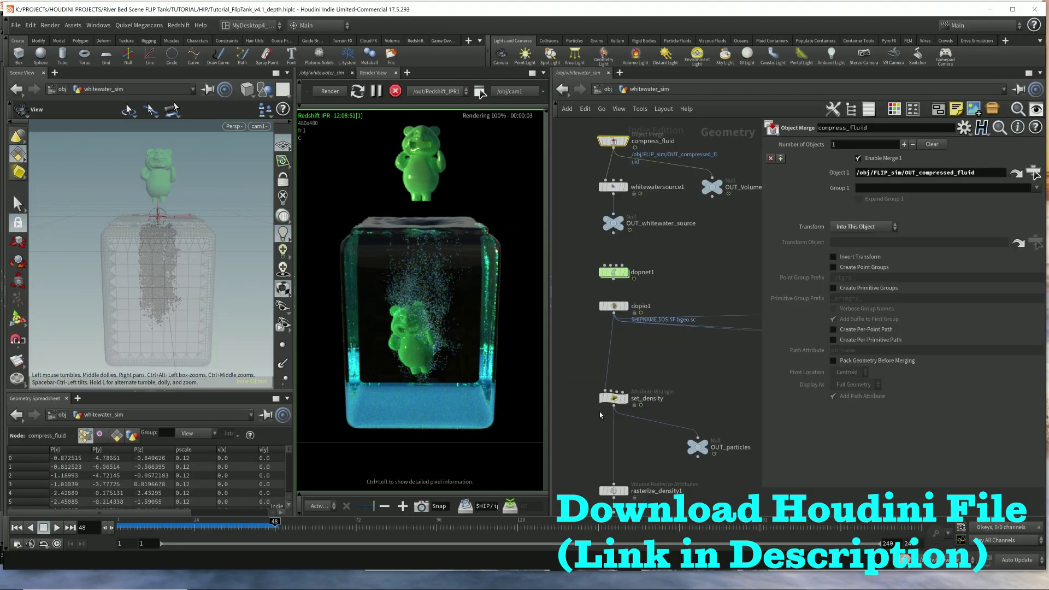
double_click(614, 272)
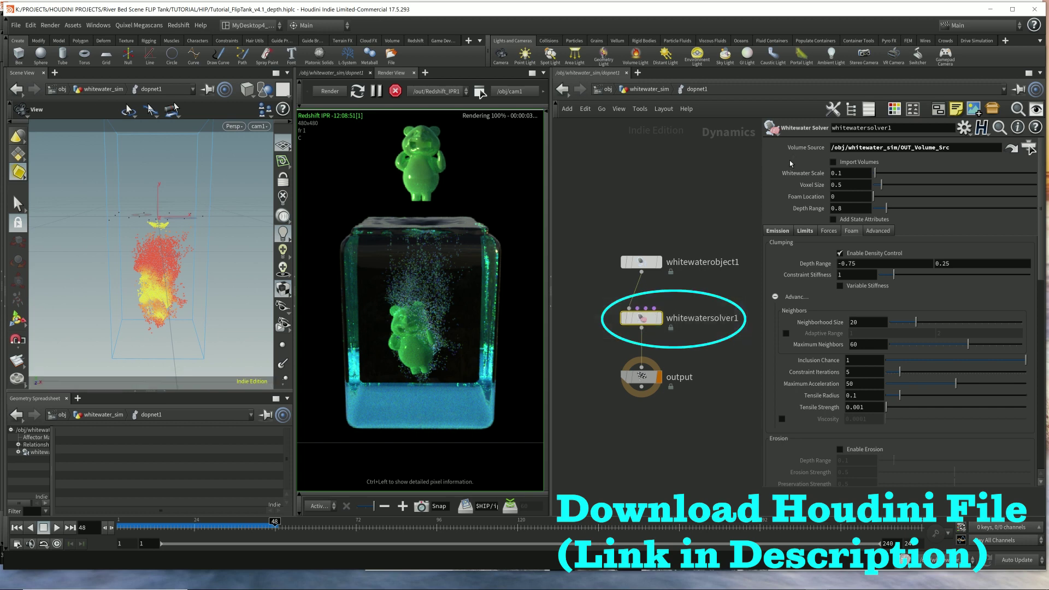
drag(763, 192, 751, 192)
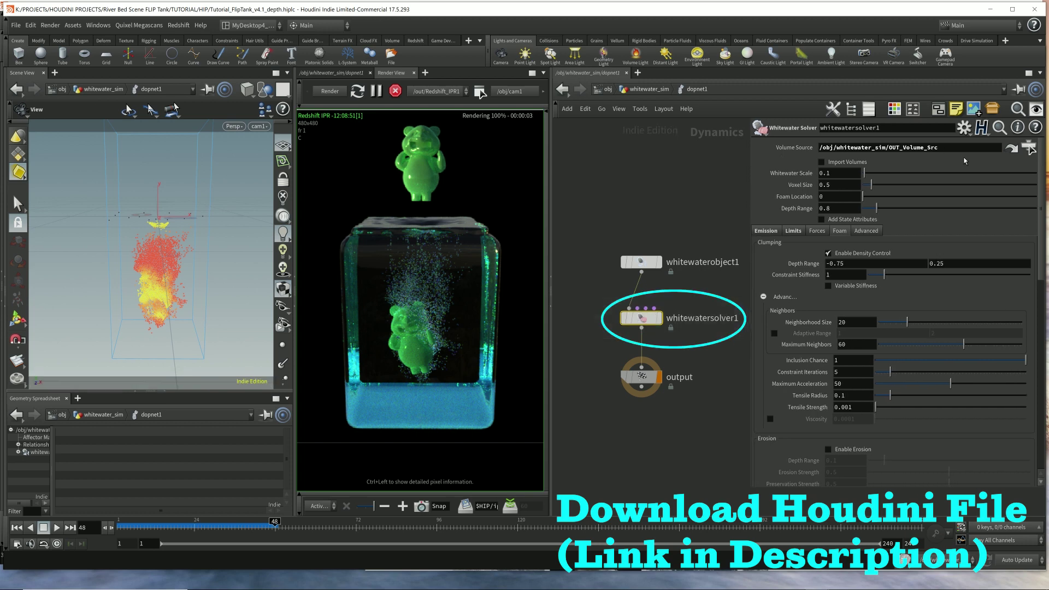
Clear the whitewater solver's Volume Source path and restore it as /obj/whitewater_sim/OUT_Volume_Src.
drag(946, 149, 792, 153)
key(ctrl+c)
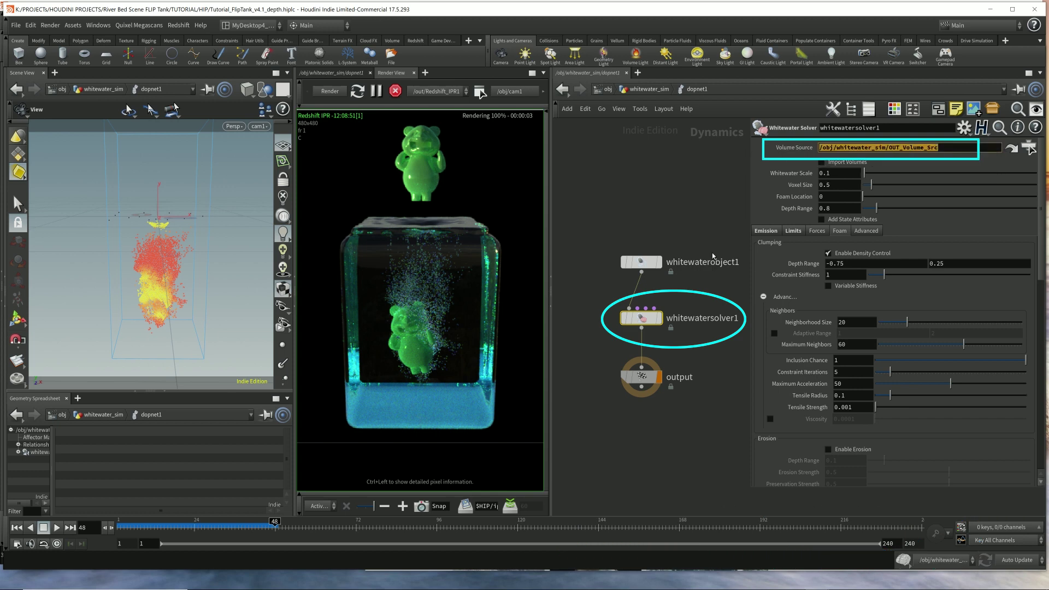
key(BackSpace)
key(Return)
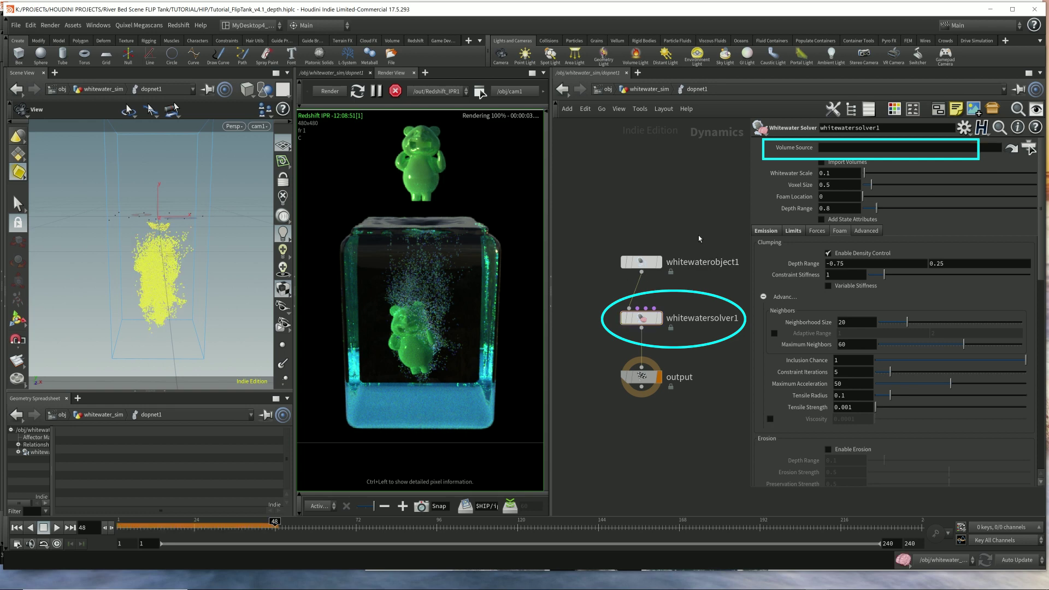
click(848, 152)
key(ctrl+v)
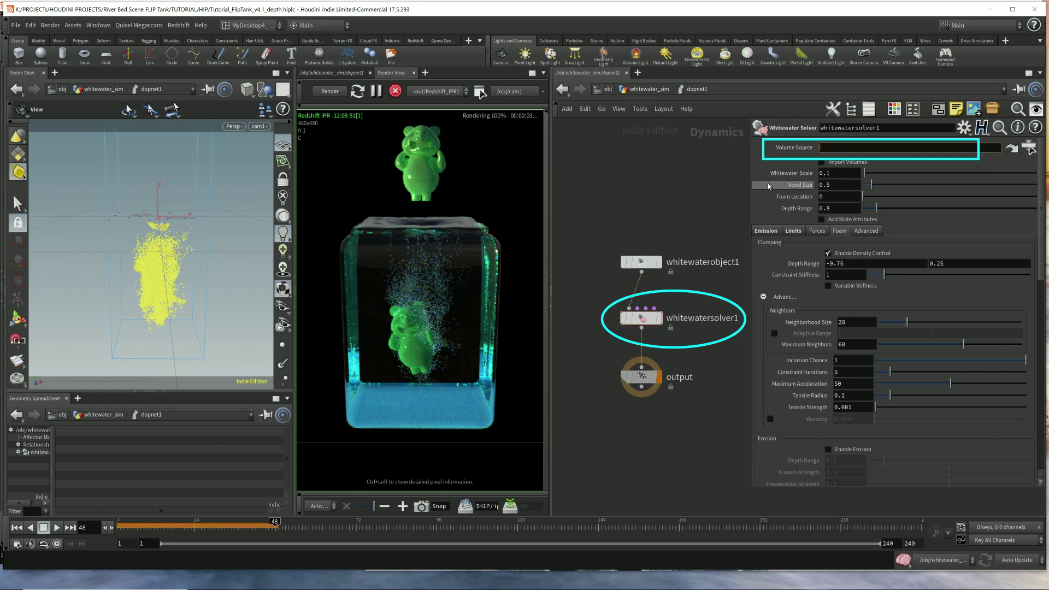
key(Return)
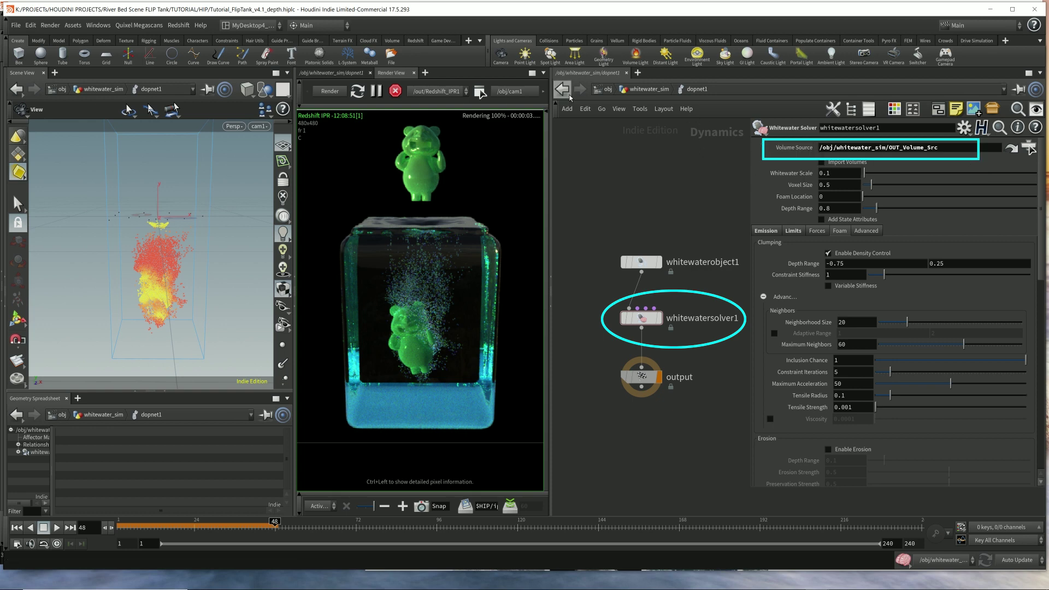
Return to the whitewater_sim network and inspect the compress_fluid, whitewatersource1 and OUT_Volume_Src nodes.
click(633, 90)
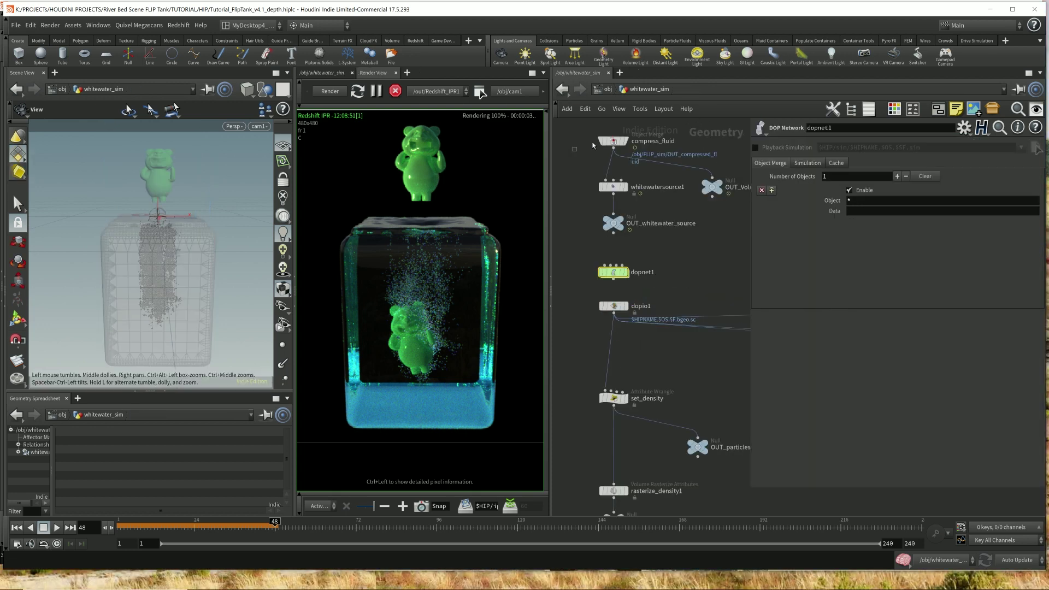
click(613, 141)
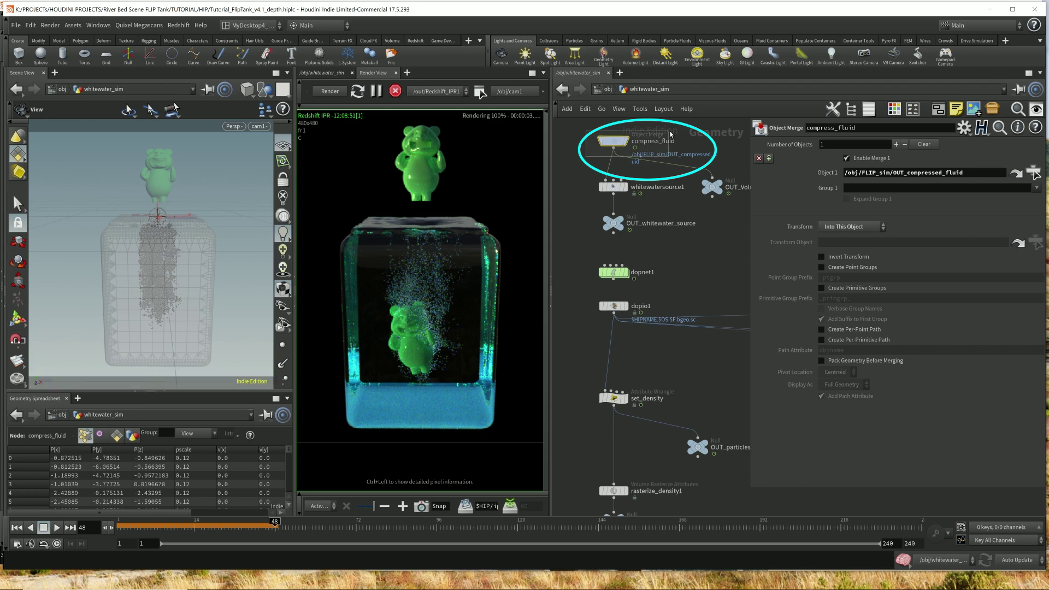
scroll(628, 181, up, 1)
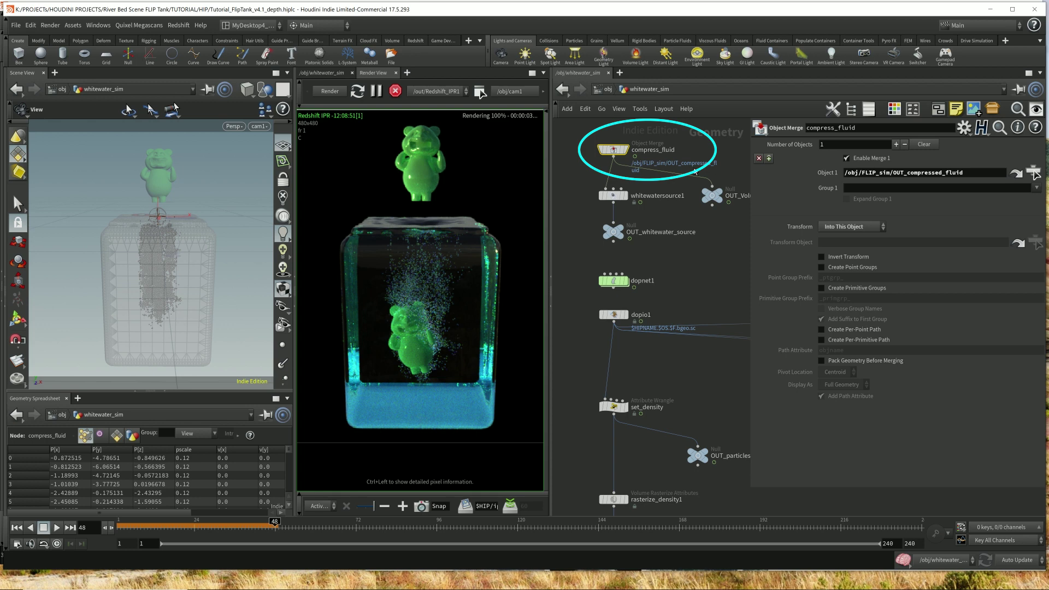
middle_drag(628, 180, 605, 166)
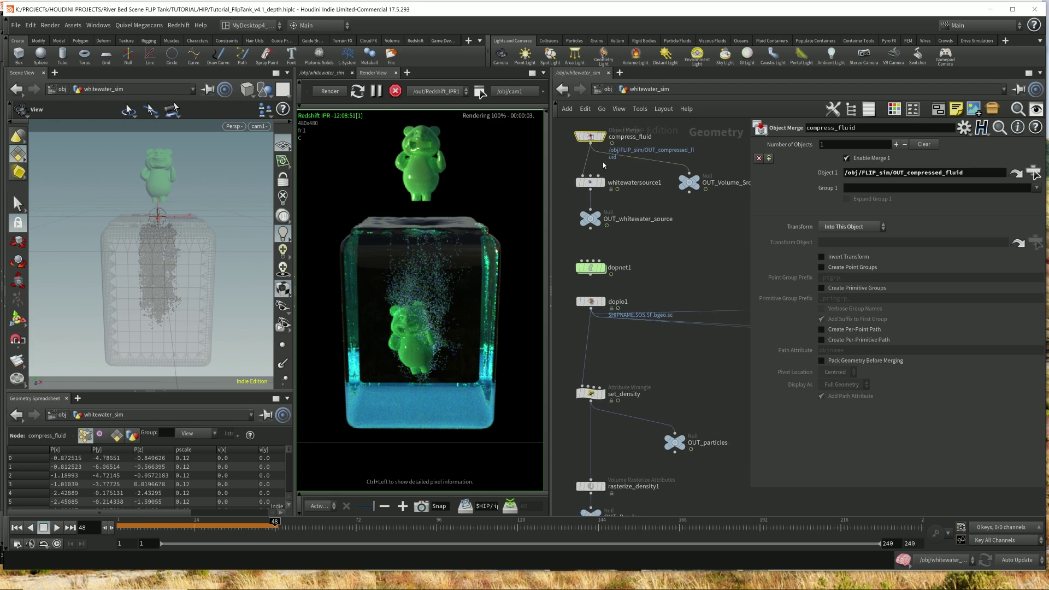
click(590, 182)
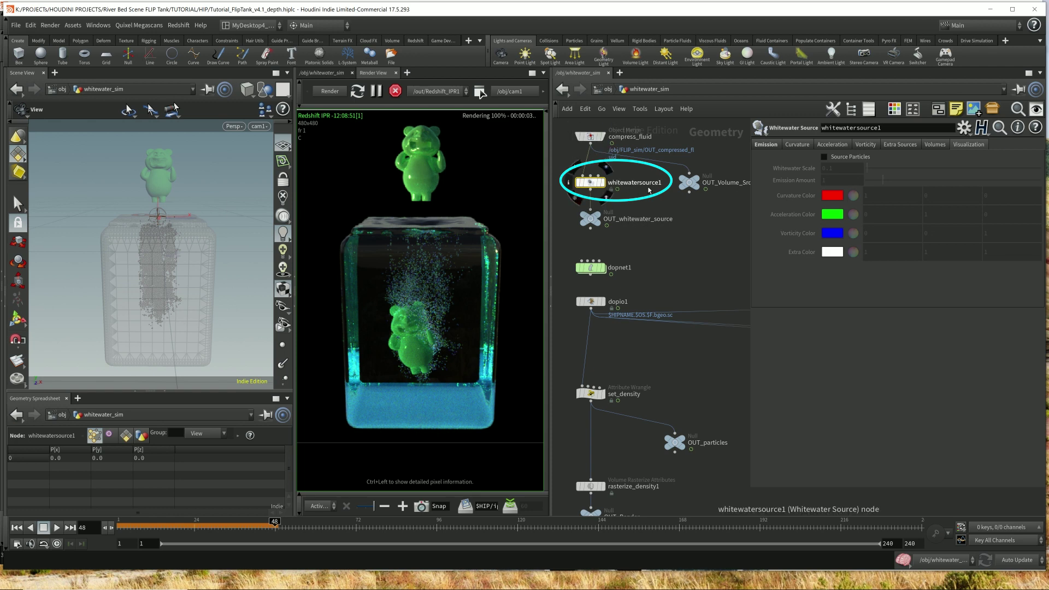
drag(690, 183, 679, 186)
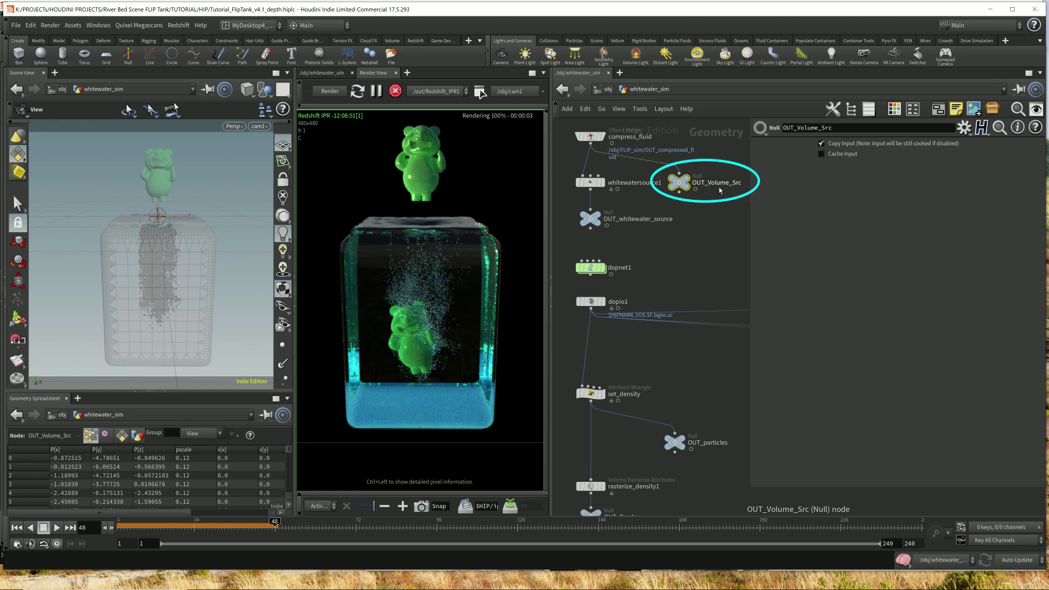
click(618, 133)
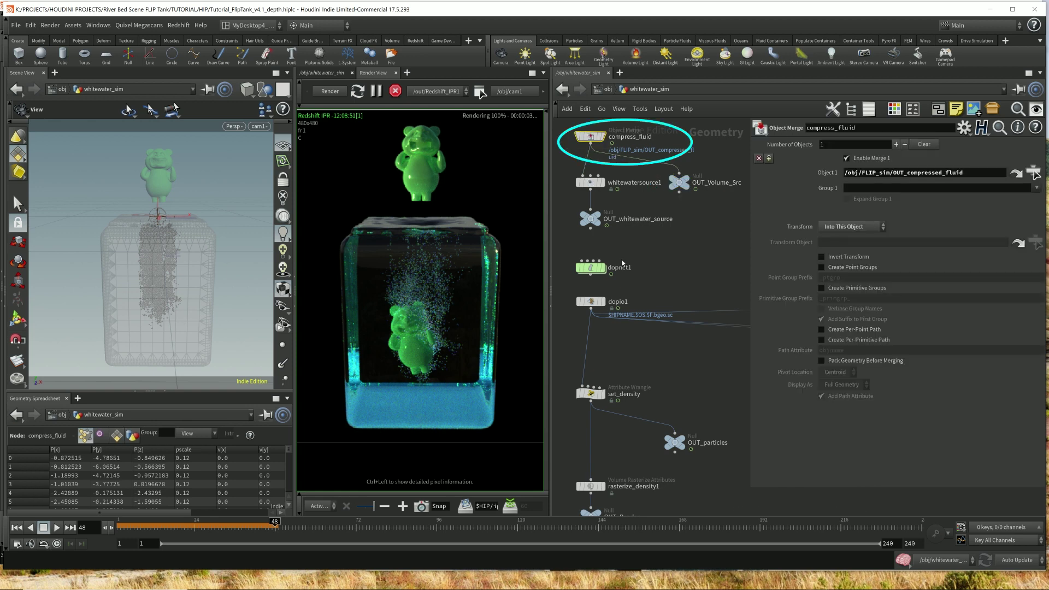
Check the whitewater solver's Volume Source in dopnet1 against the compress_fluid merge in whitewater_sim.
double_click(592, 268)
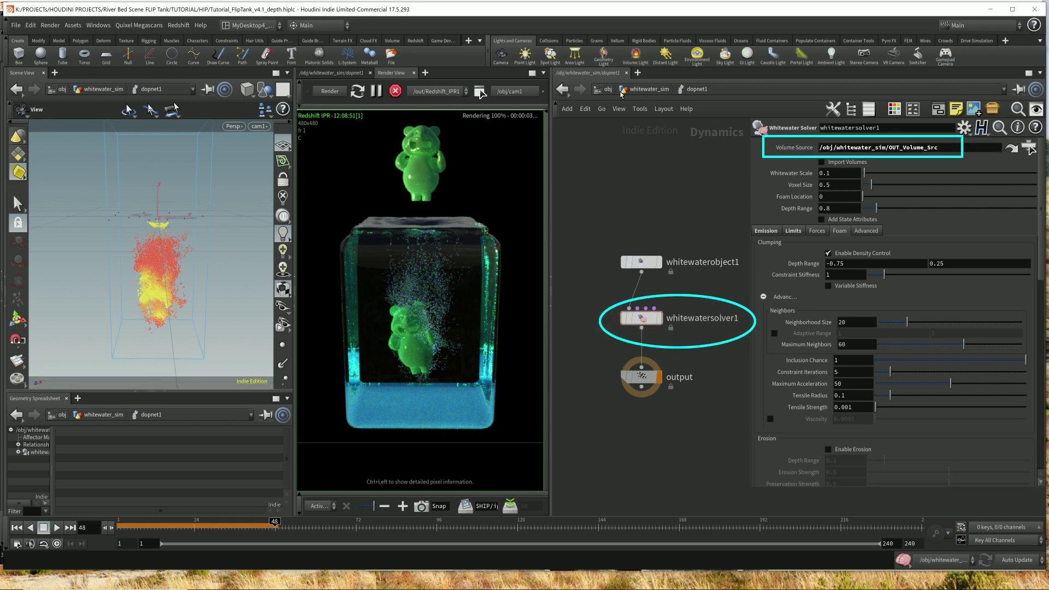
click(638, 90)
click(590, 137)
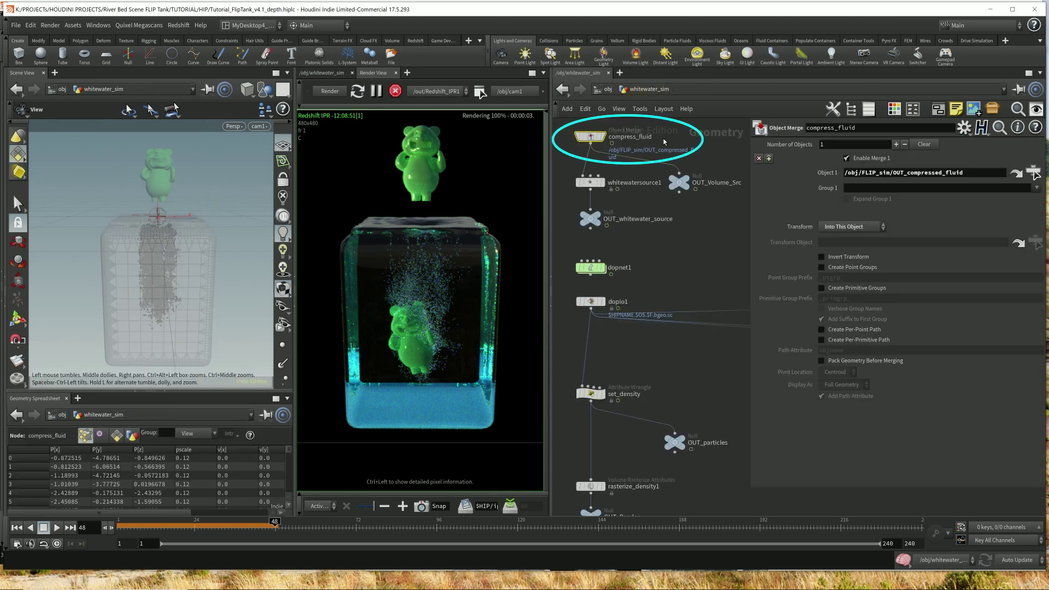
Enter the FLIP_sim network and inspect the fluid_compress cache and its OUT_compressed_fluid null.
click(608, 90)
click(593, 331)
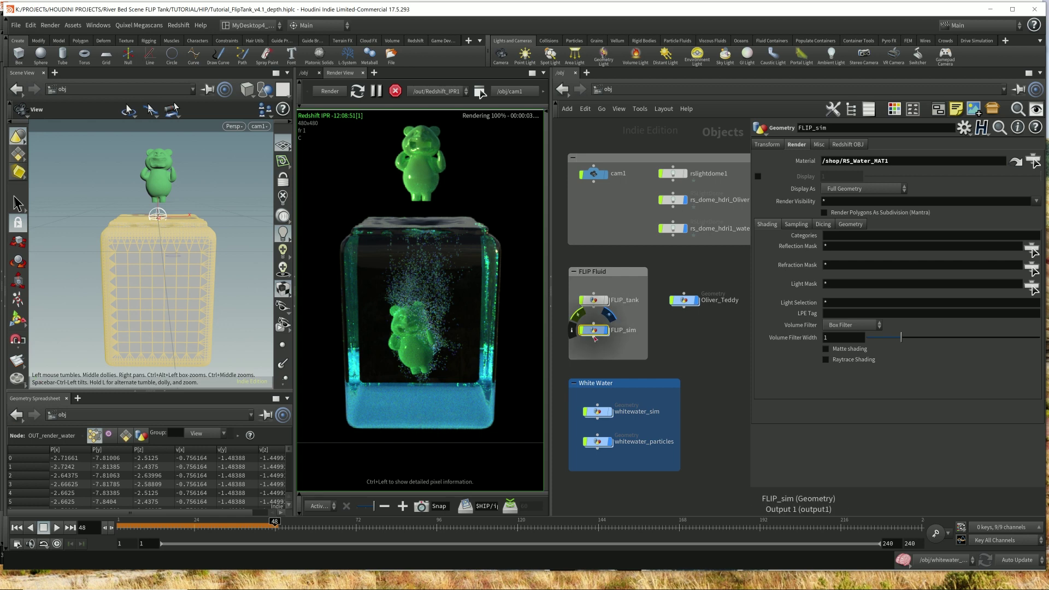
double_click(593, 331)
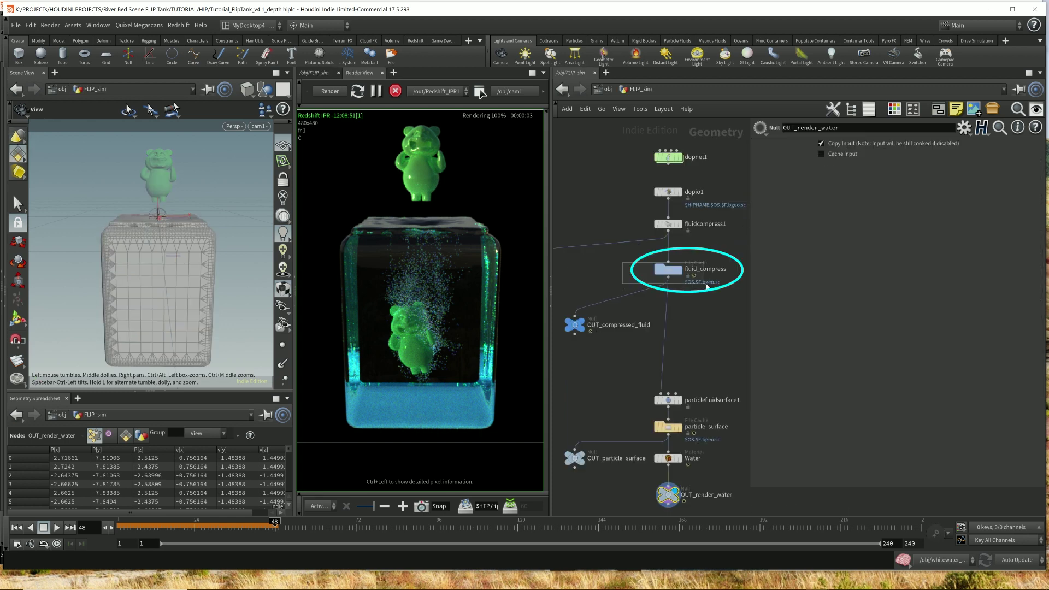
click(668, 269)
drag(576, 283, 593, 351)
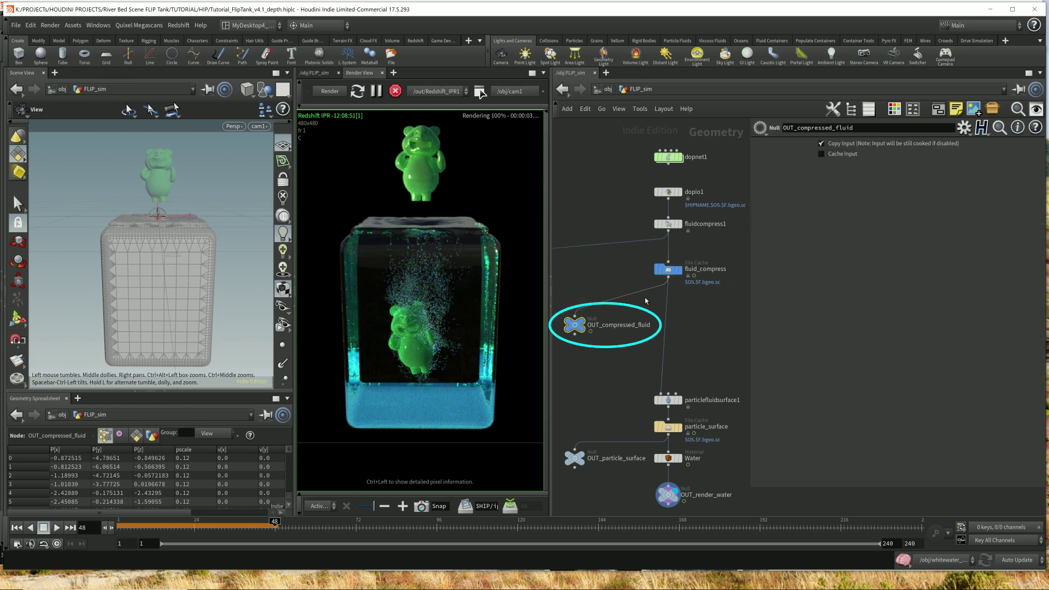
Trace the compressed fluid chain in FLIP_sim through dopnet1, dopio1, fluidcompress1 and fluid_compress to OUT_compressed_fluid.
click(668, 223)
drag(710, 256, 637, 297)
shift+click(668, 225)
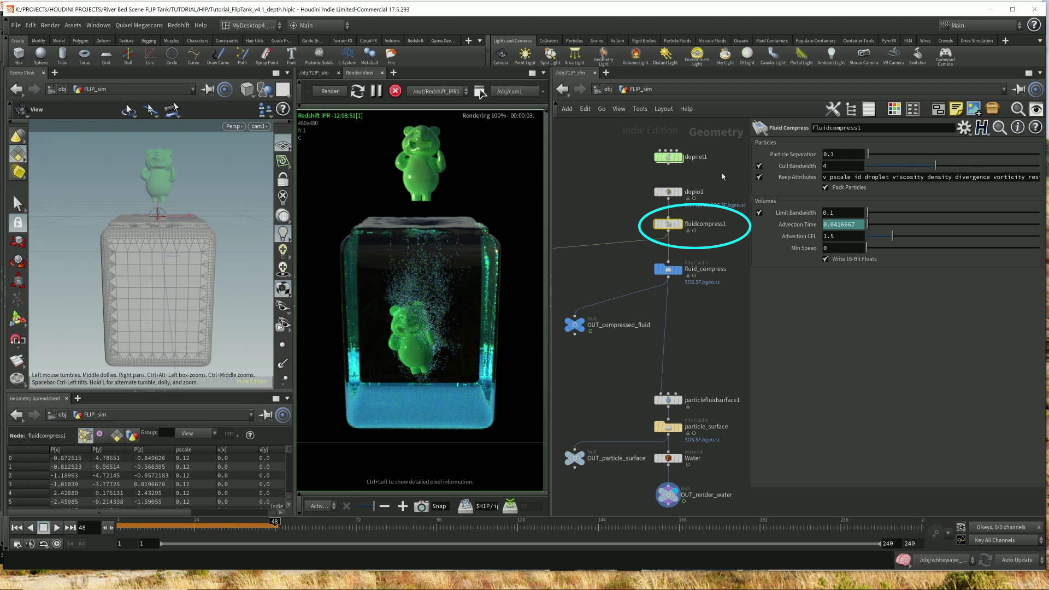
click(667, 153)
click(667, 192)
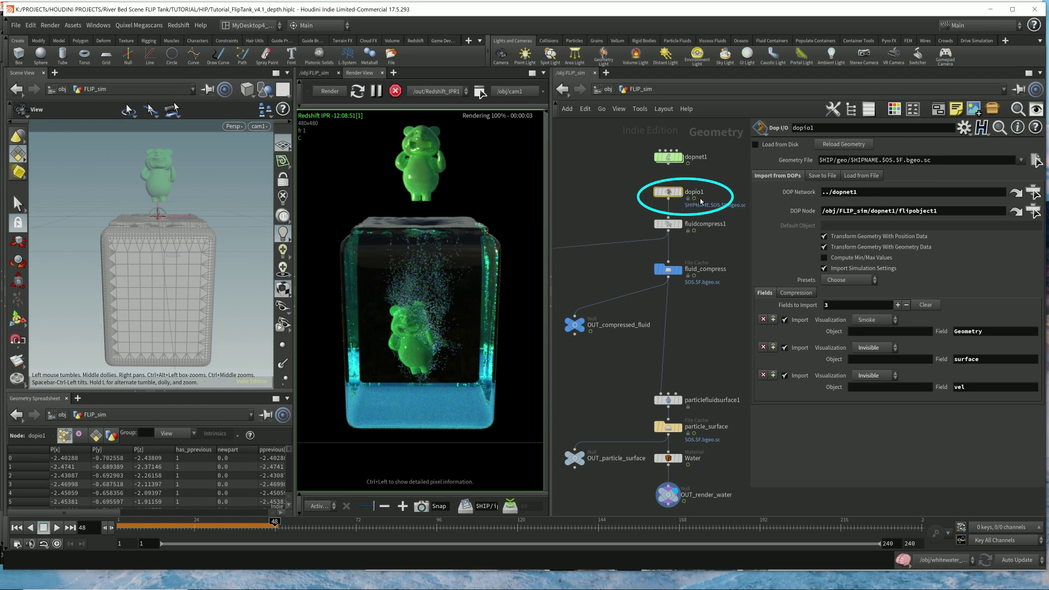
click(667, 157)
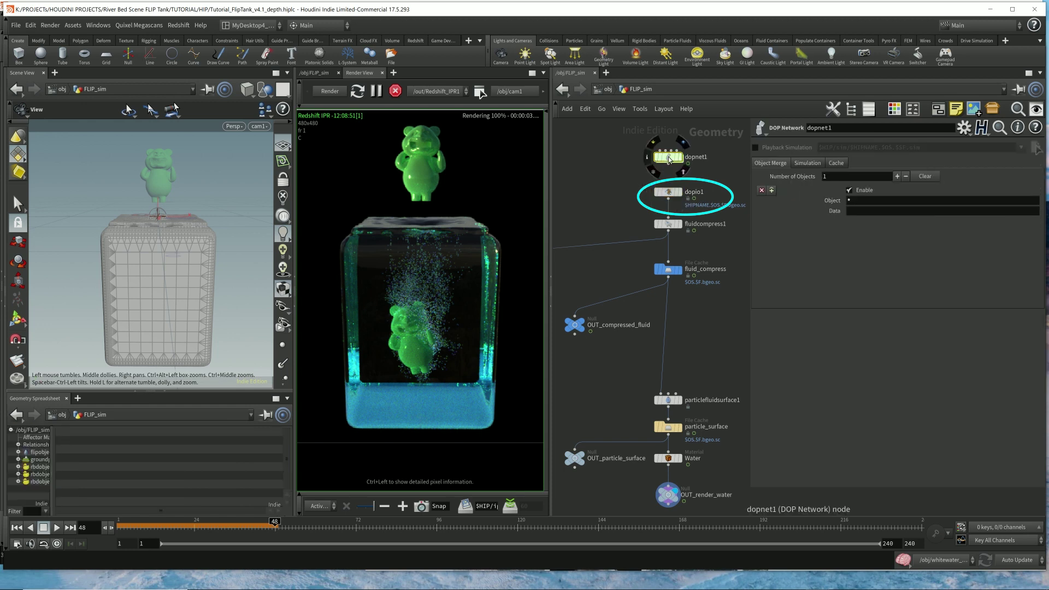
click(677, 196)
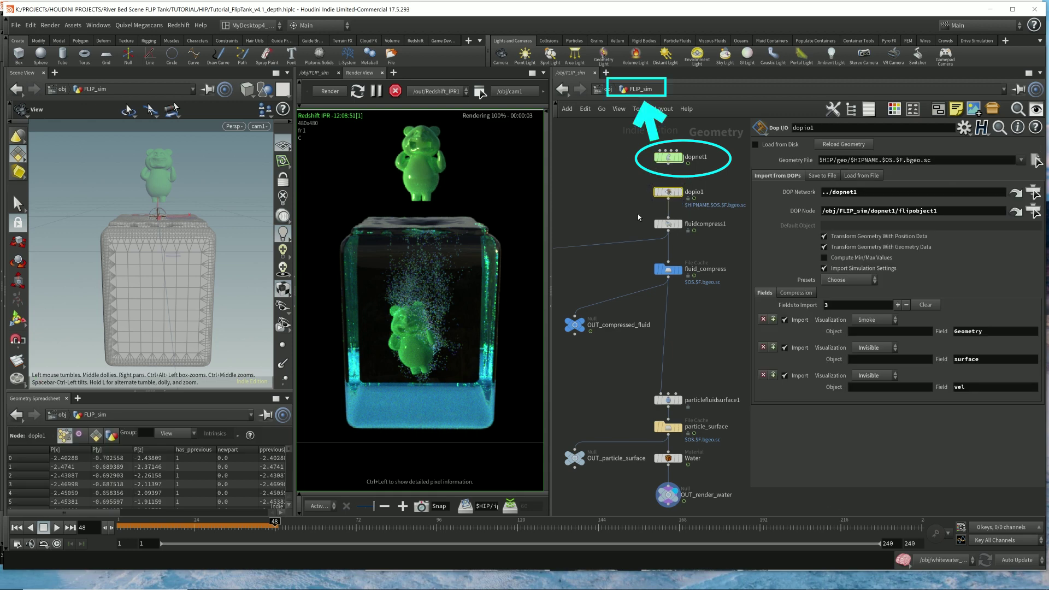
click(667, 223)
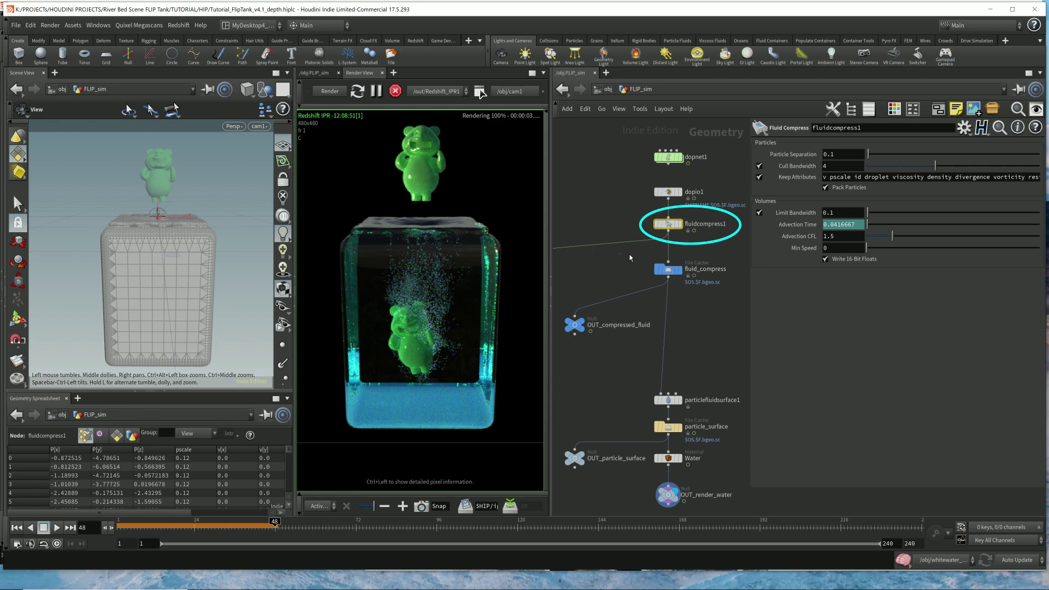
drag(619, 252, 726, 298)
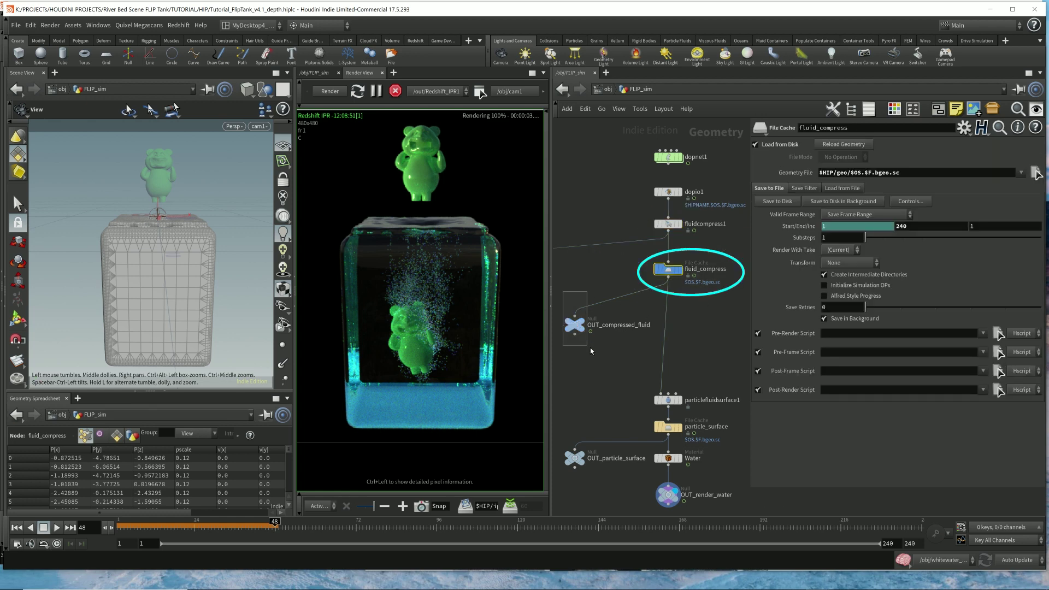
drag(590, 351, 593, 352)
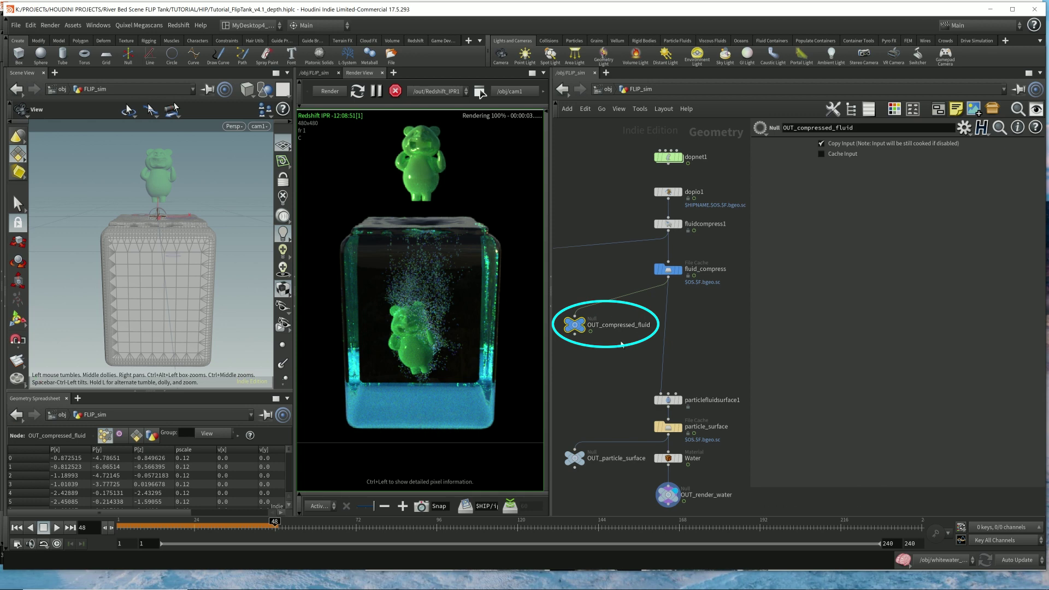
Go back to whitewater_sim and follow the compress_fluid merge through OUT_Volume_Src to the solver's Volume Source in dopnet1.
click(607, 89)
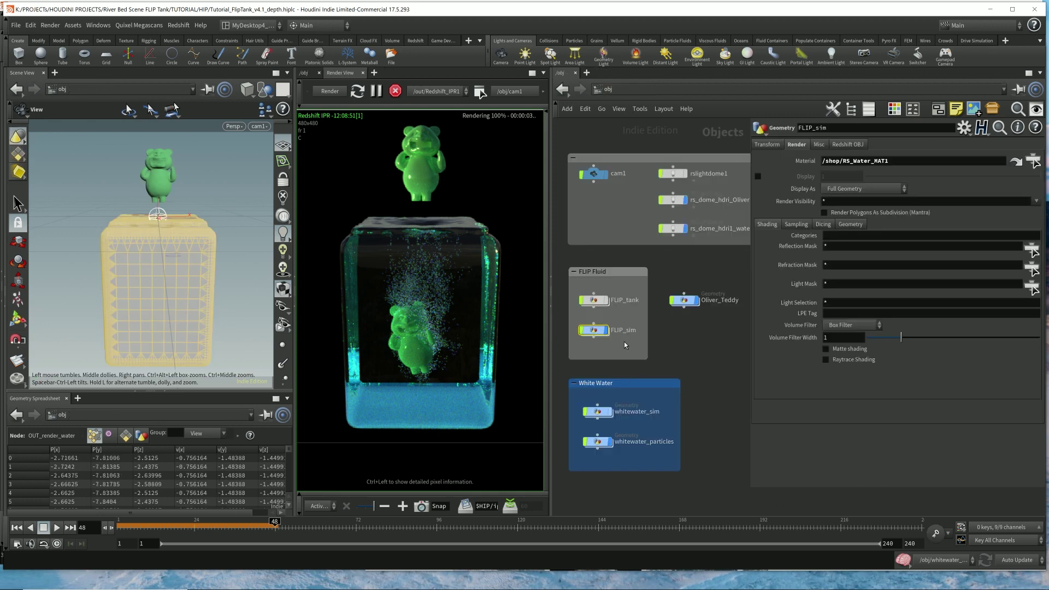
double_click(602, 415)
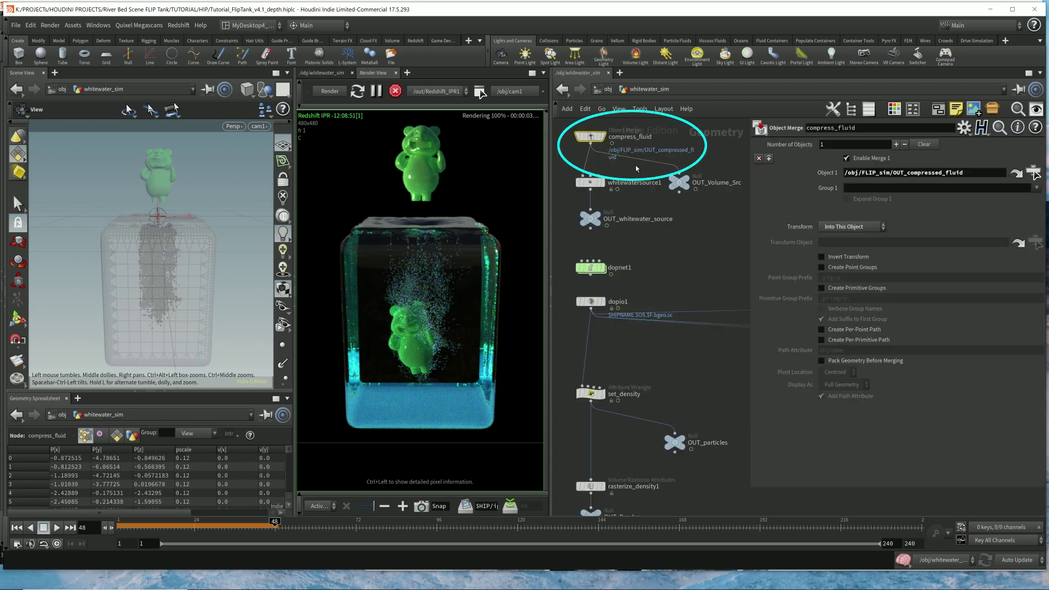
middle_drag(653, 189, 655, 203)
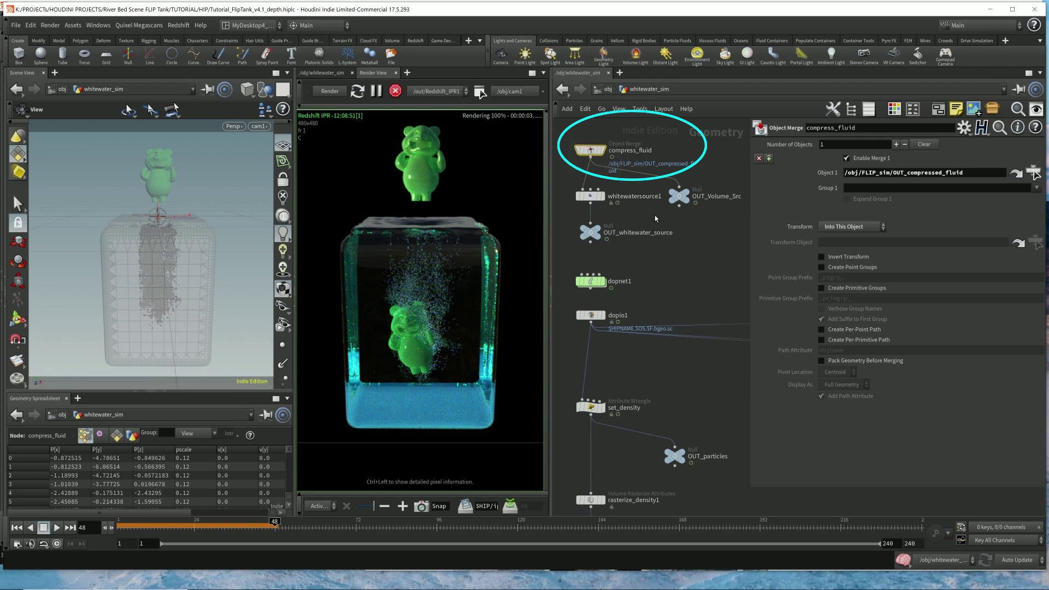
mouse_move(623, 139)
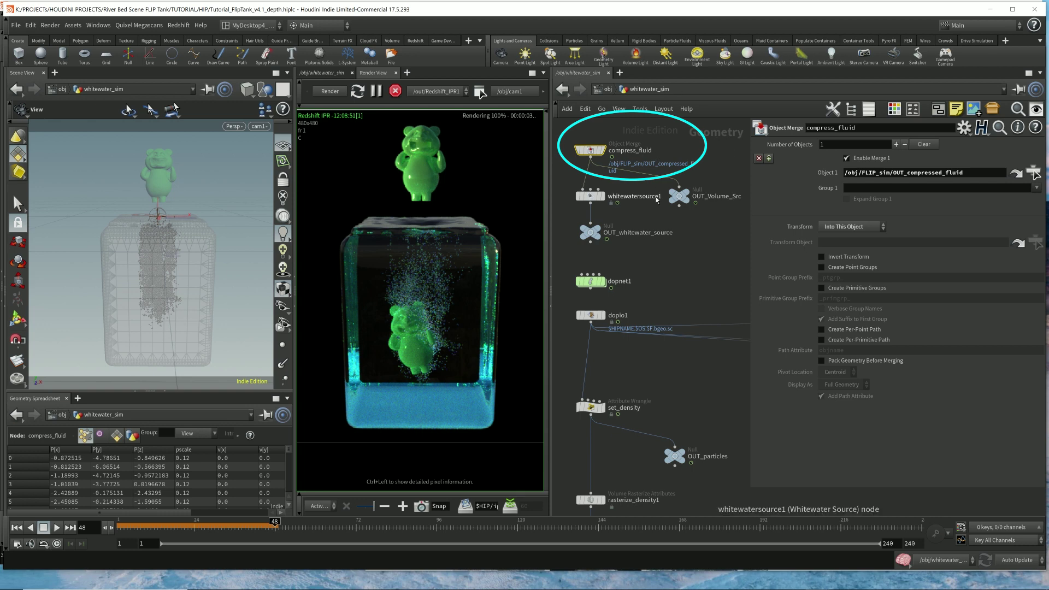
middle_drag(647, 213, 650, 197)
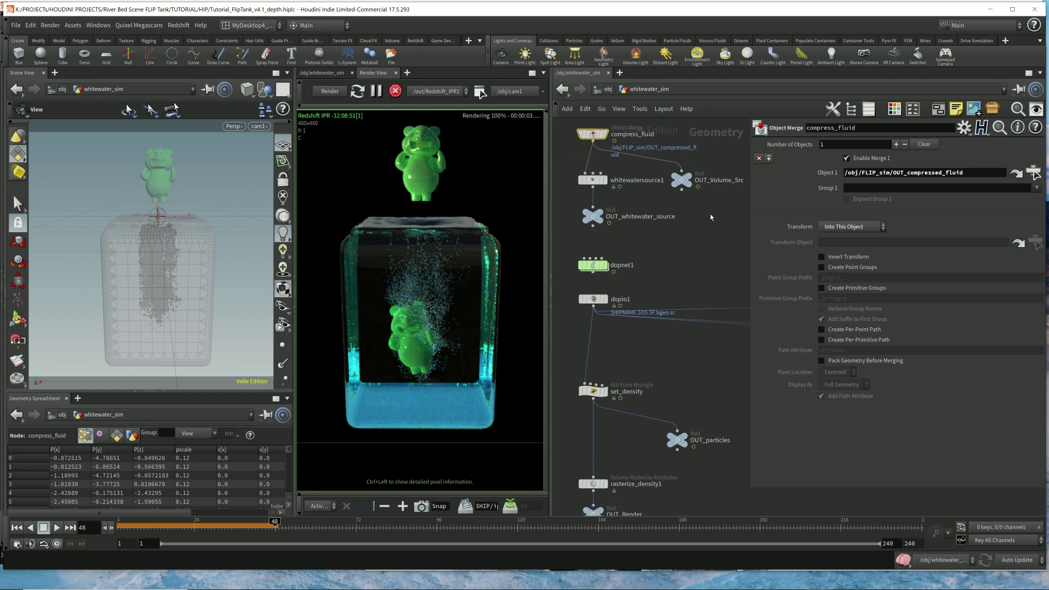
drag(711, 215, 665, 173)
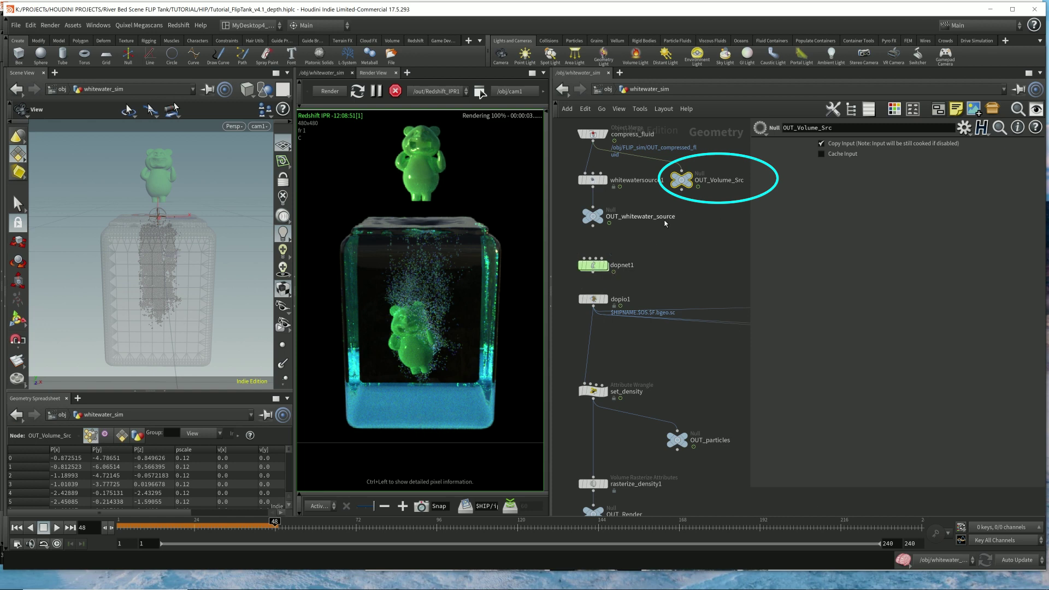
double_click(594, 266)
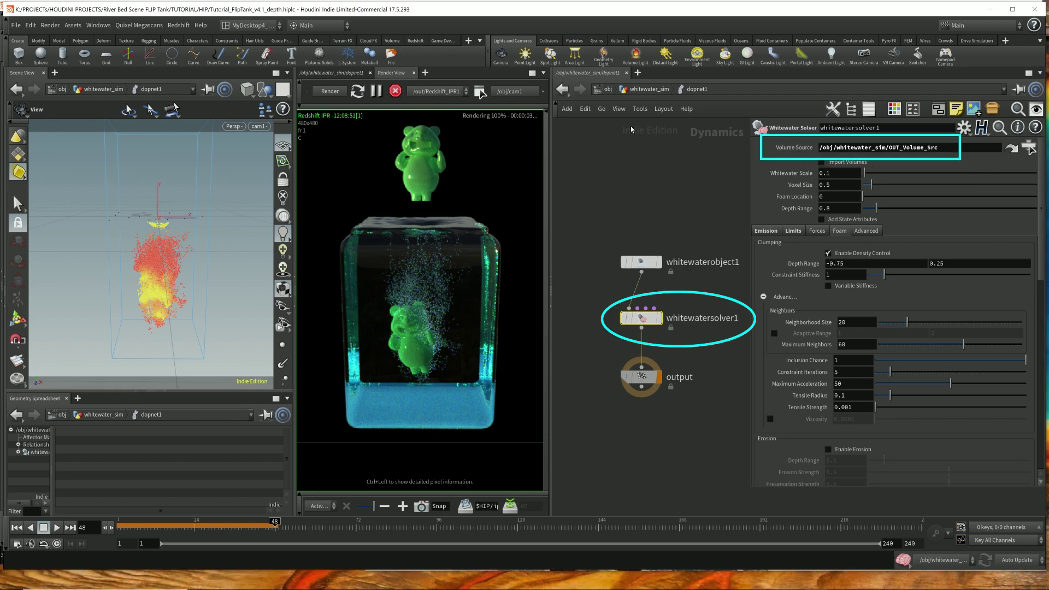
Return to the object level and hide the Oliver_Teddy object.
click(607, 89)
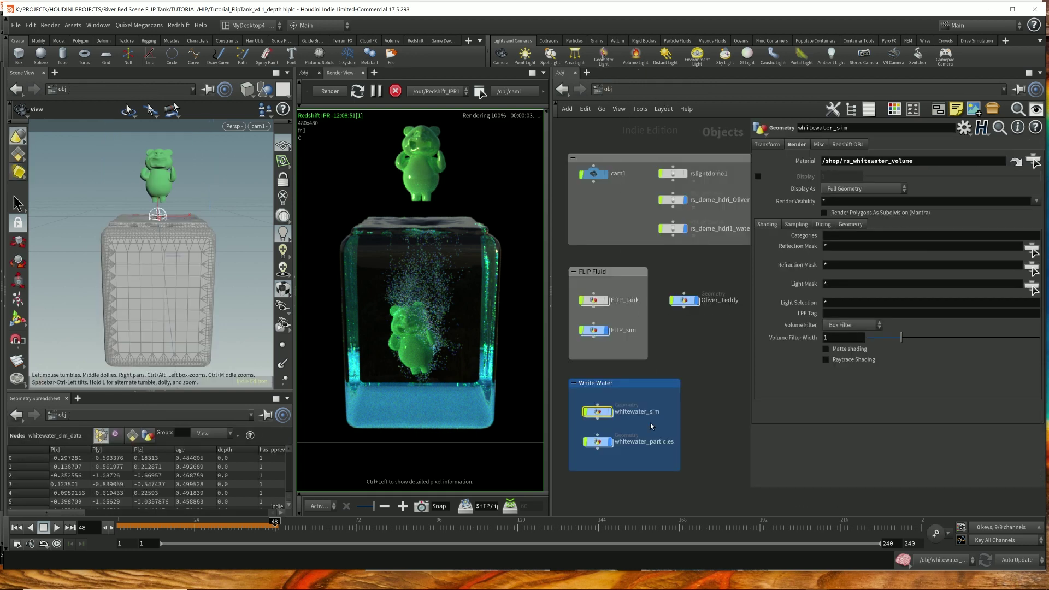
click(696, 301)
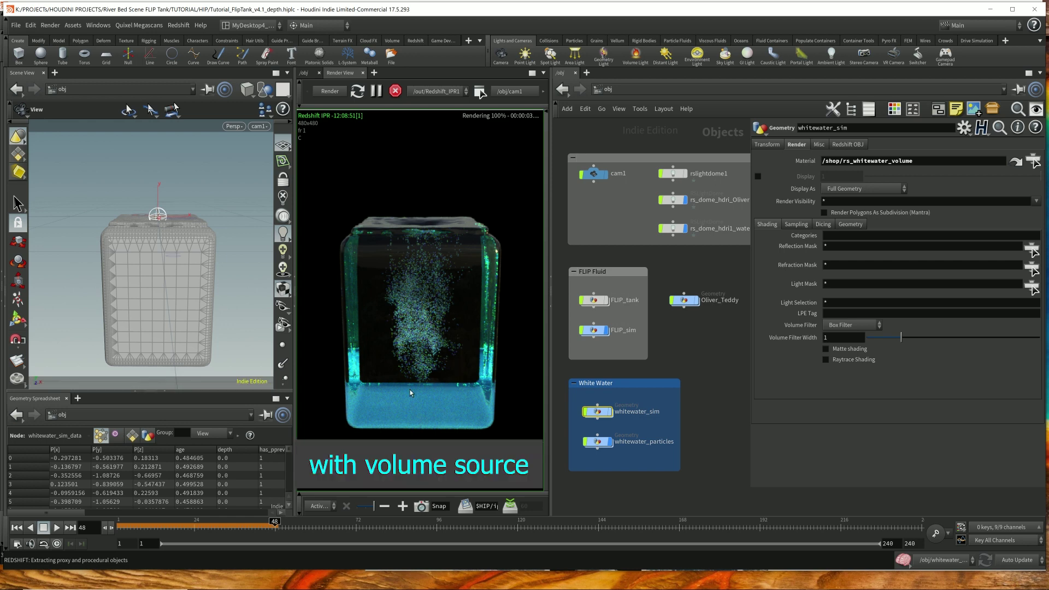
Compare the stored render snapshot without the volume source against the current render with it.
drag(375, 509, 353, 510)
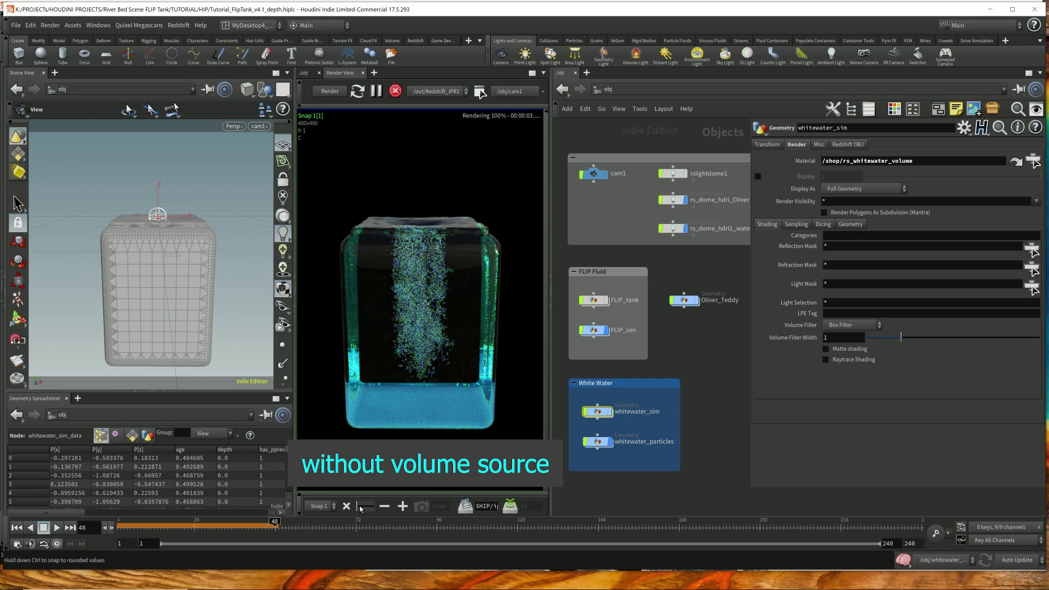
drag(360, 509, 382, 509)
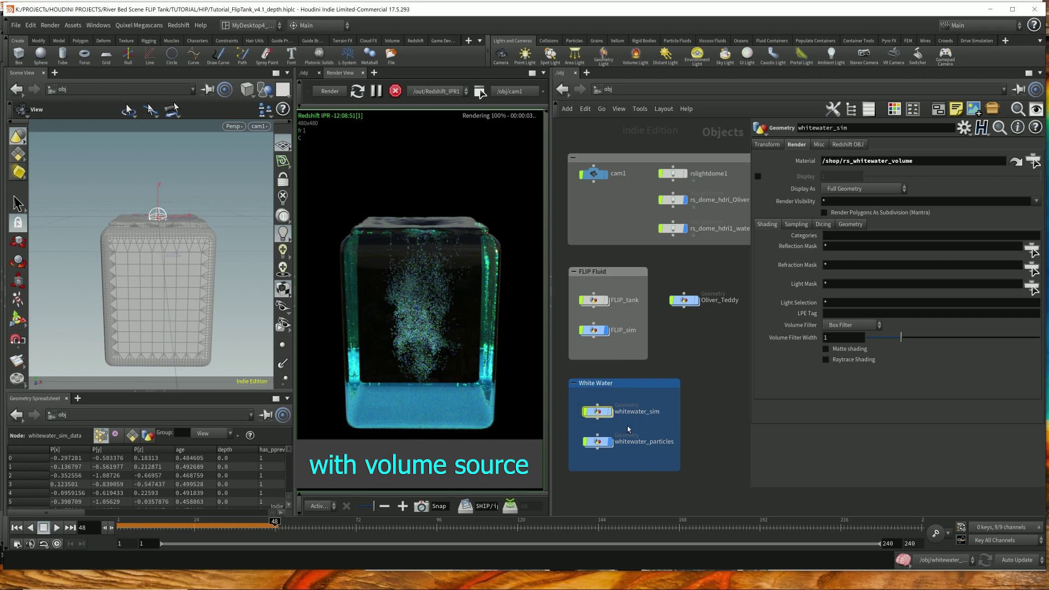
Clear the Volume Source of whitewatersolver1 inside whitewater_sim's dopnet1 and return to the whitewater_sim network.
double_click(597, 412)
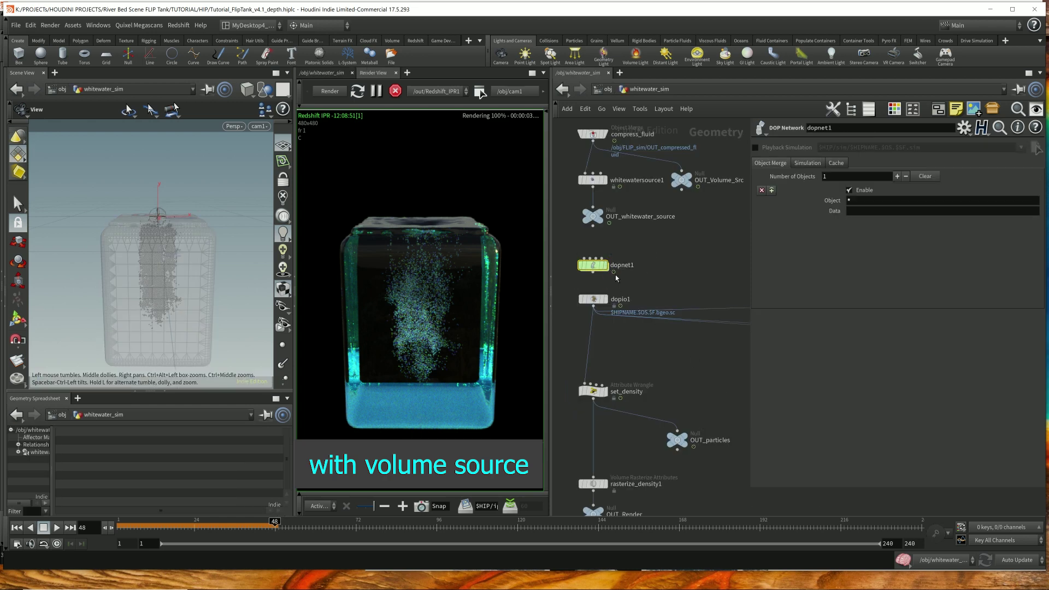
mouse_move(594, 268)
double_click(594, 268)
triple_click(942, 150)
key(BackSpace)
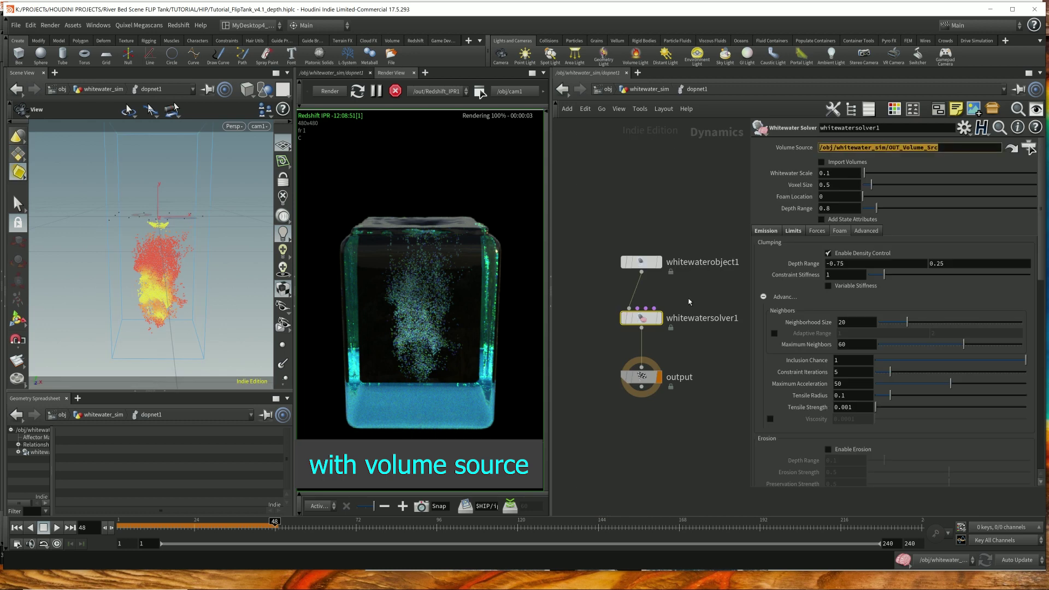
key(Return)
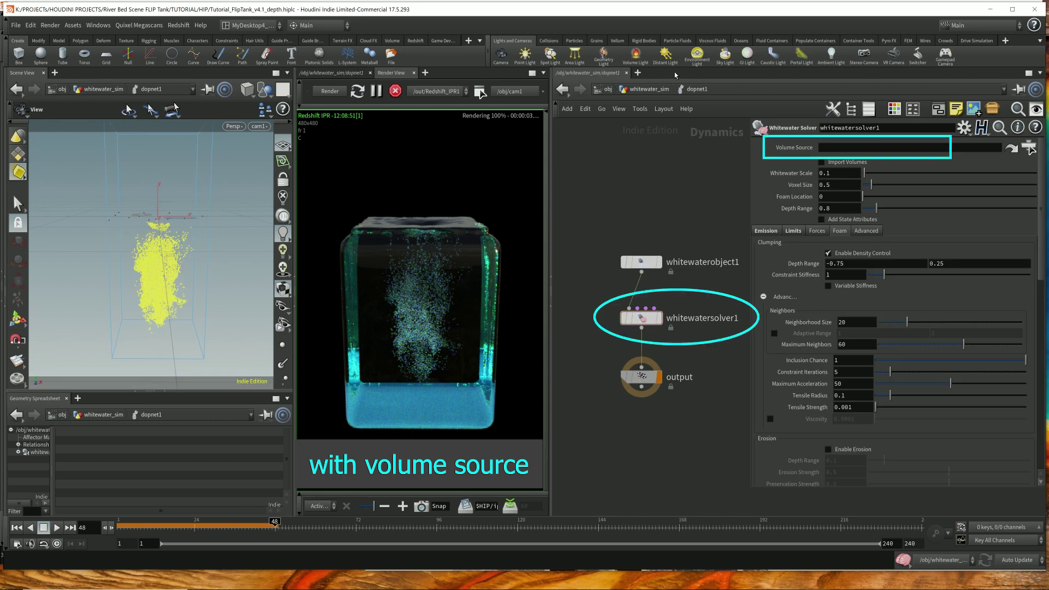
key(u)
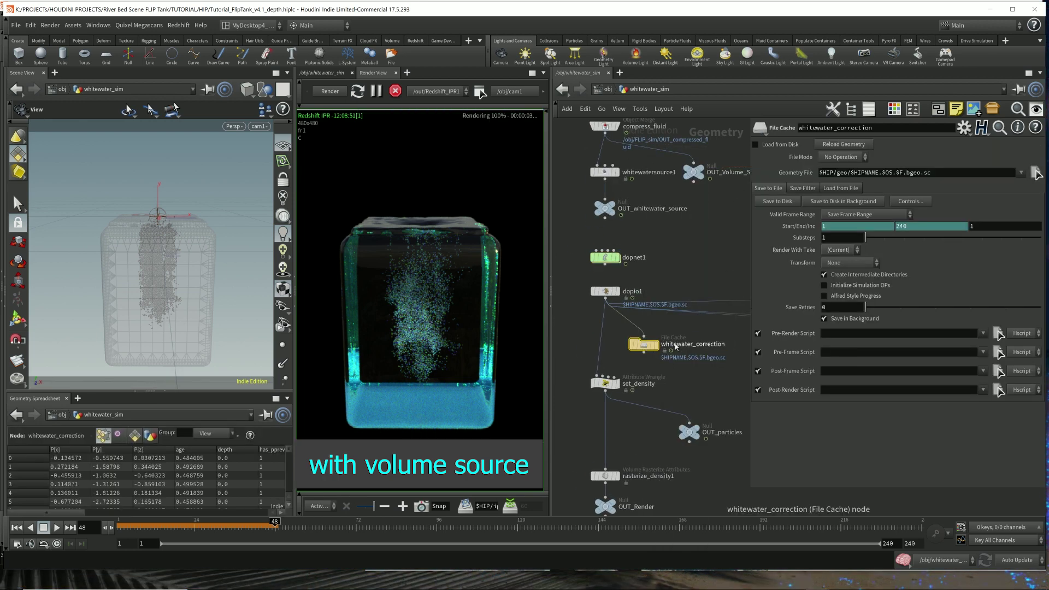
Replace the channel on whitewater_correction's end frame with 50, enable Load from Disk and save the cache to disk.
right_click(908, 228)
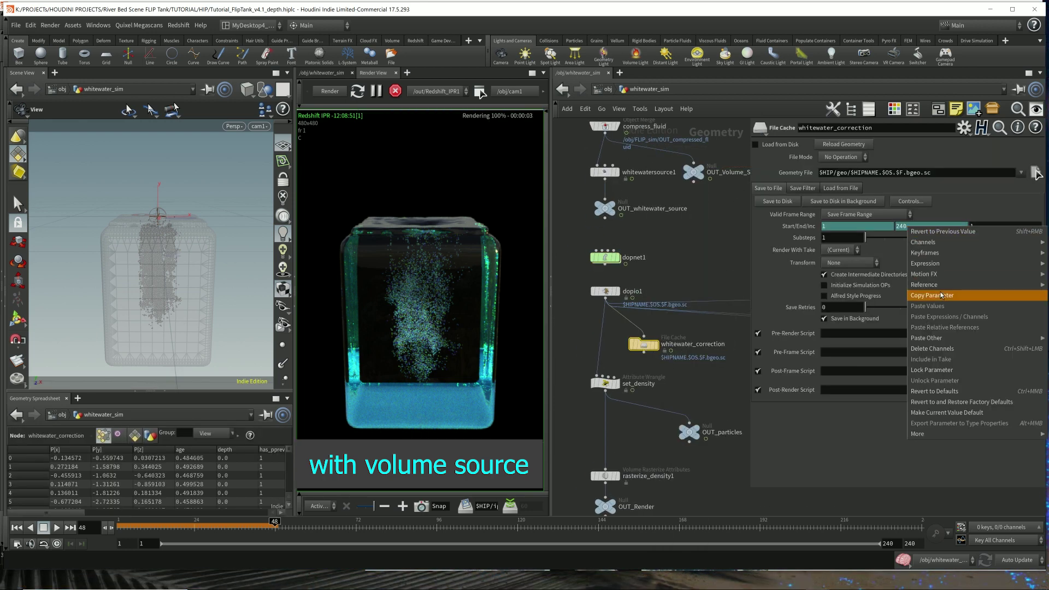
click(928, 349)
click(911, 227)
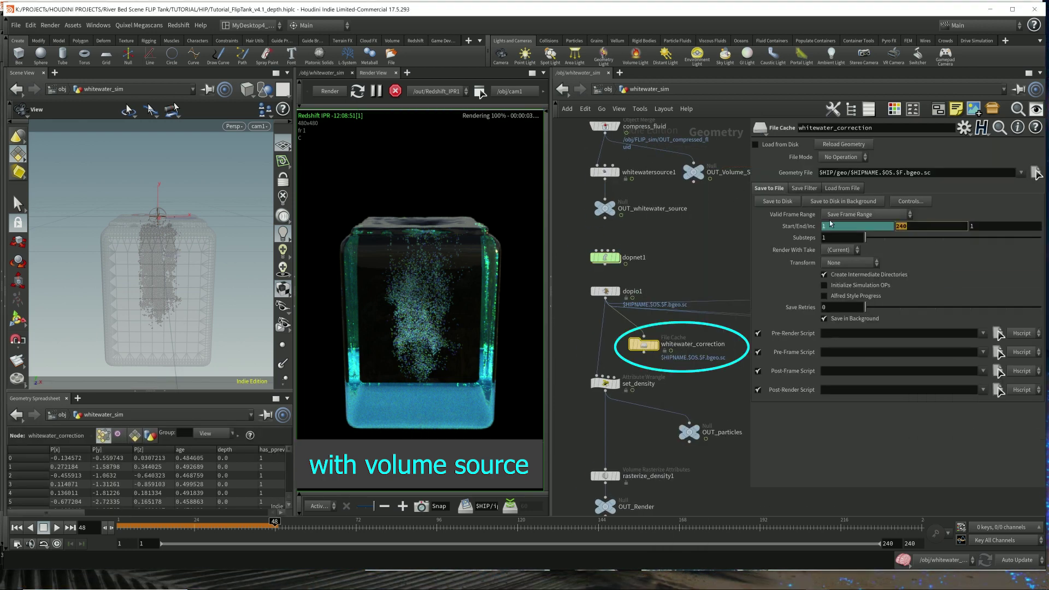
text(2)
key(Return)
click(756, 144)
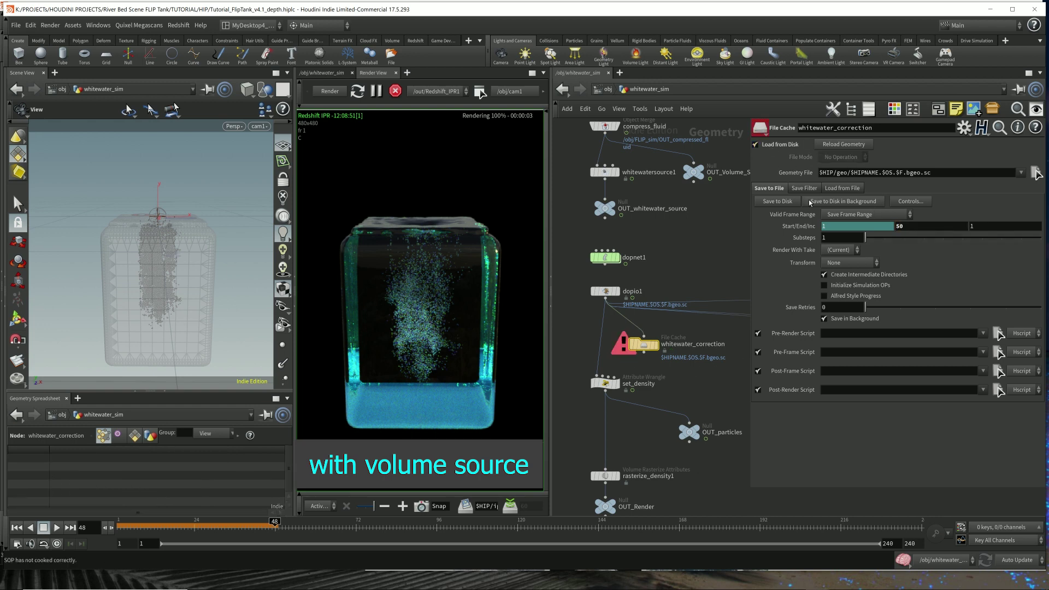
click(791, 202)
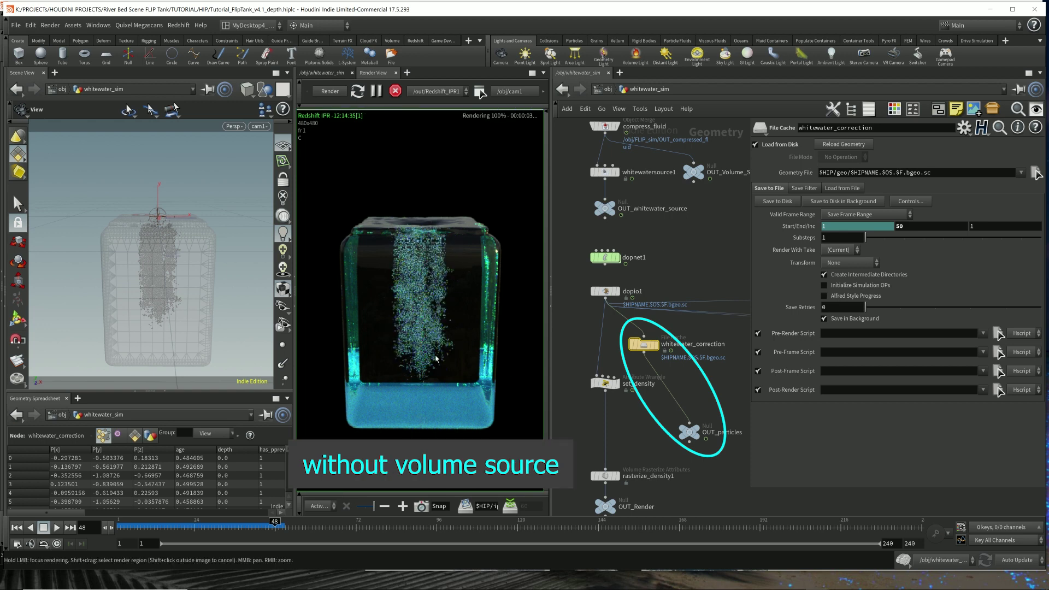
Sort the whitewater particle data by the depth attribute in both directions to check its values.
click(240, 452)
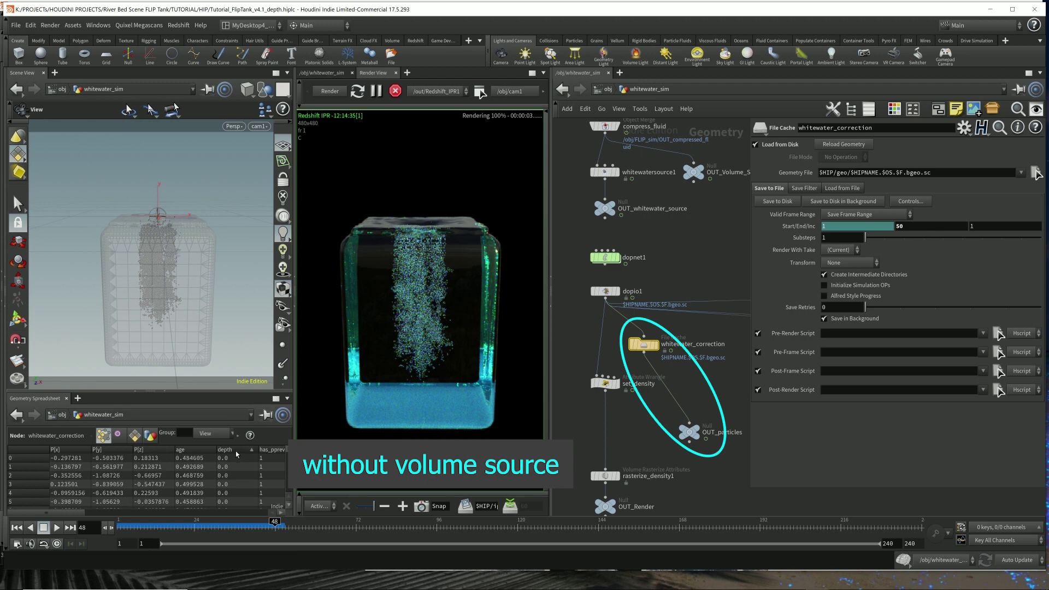
click(232, 451)
click(243, 452)
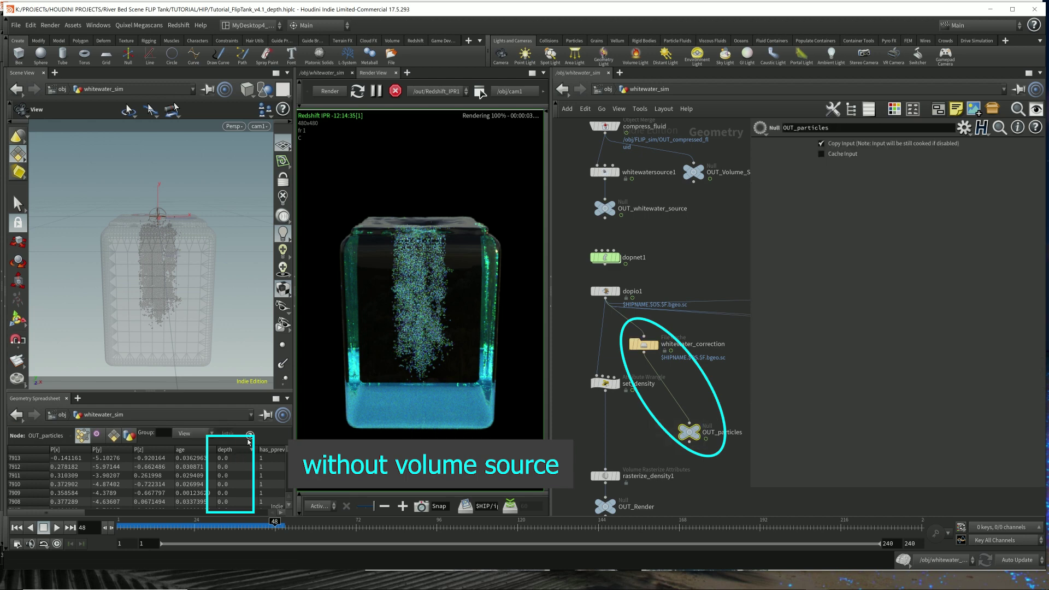
click(238, 451)
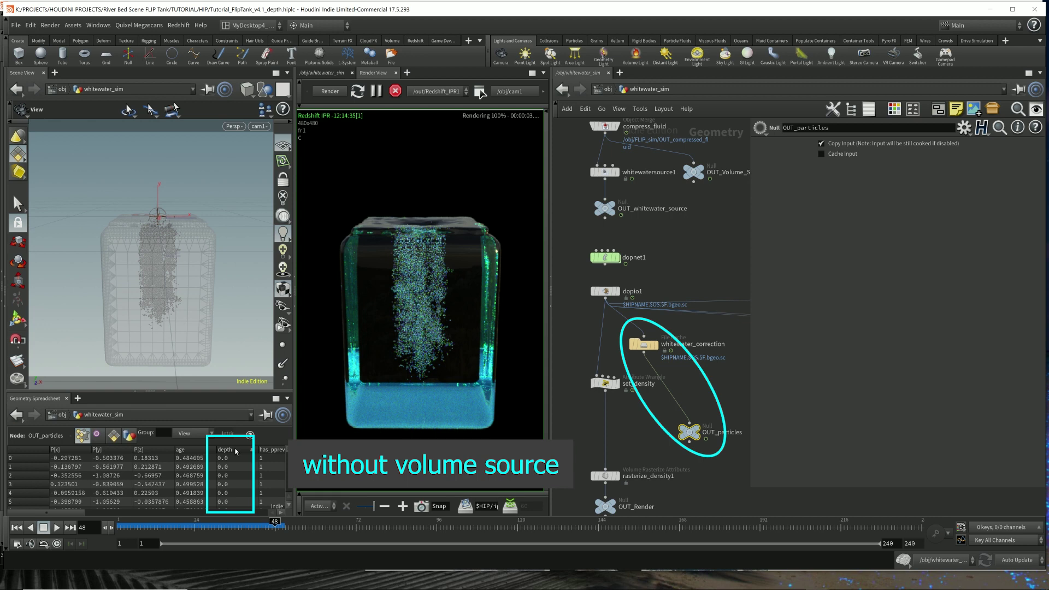
Inspect the object merge and null inside the whitewater_particles object, then return to the object level.
click(606, 89)
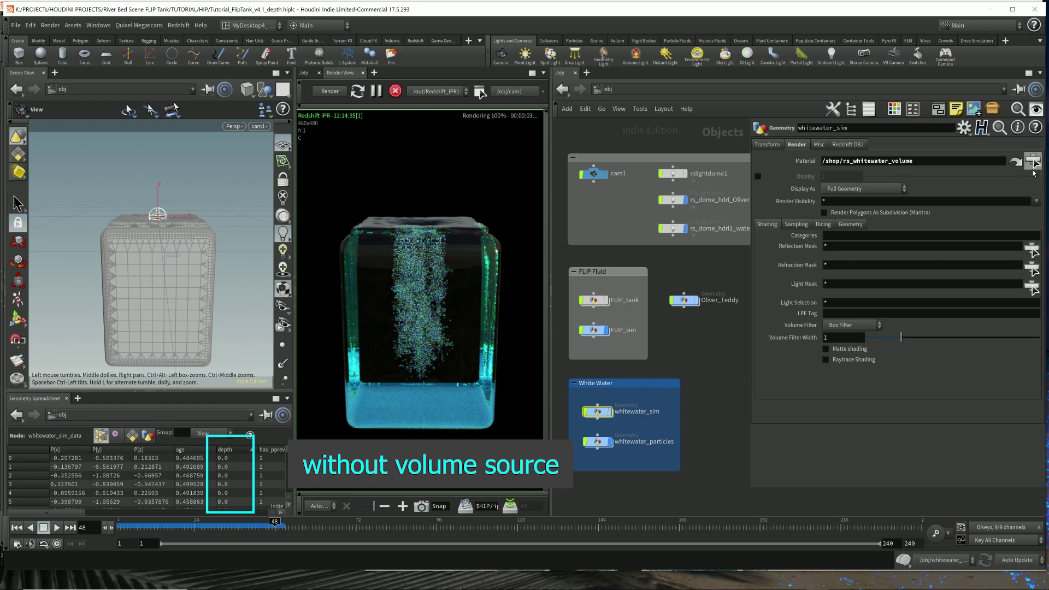
click(597, 441)
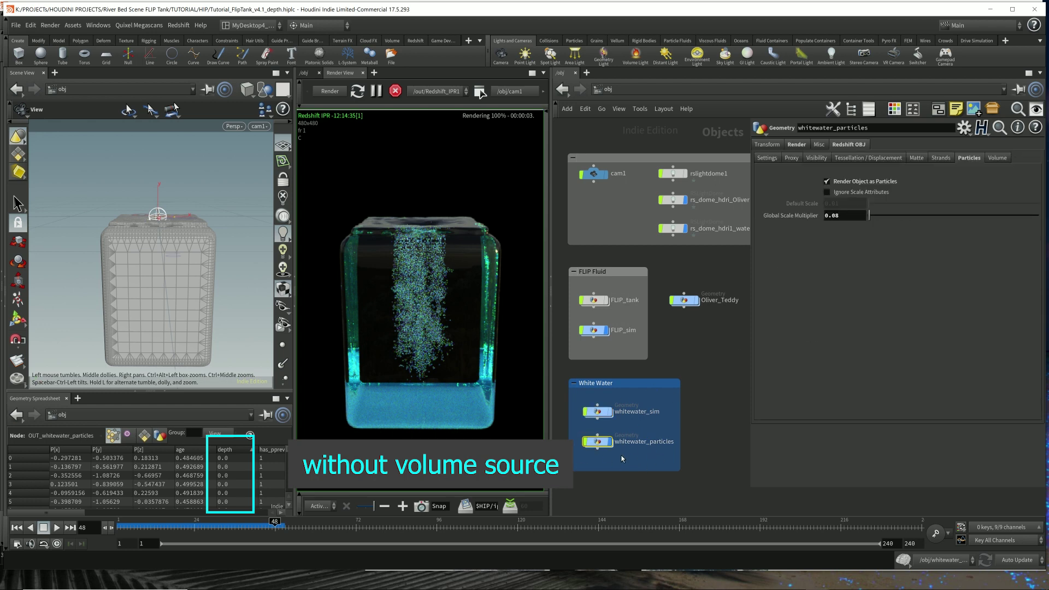
mouse_move(599, 445)
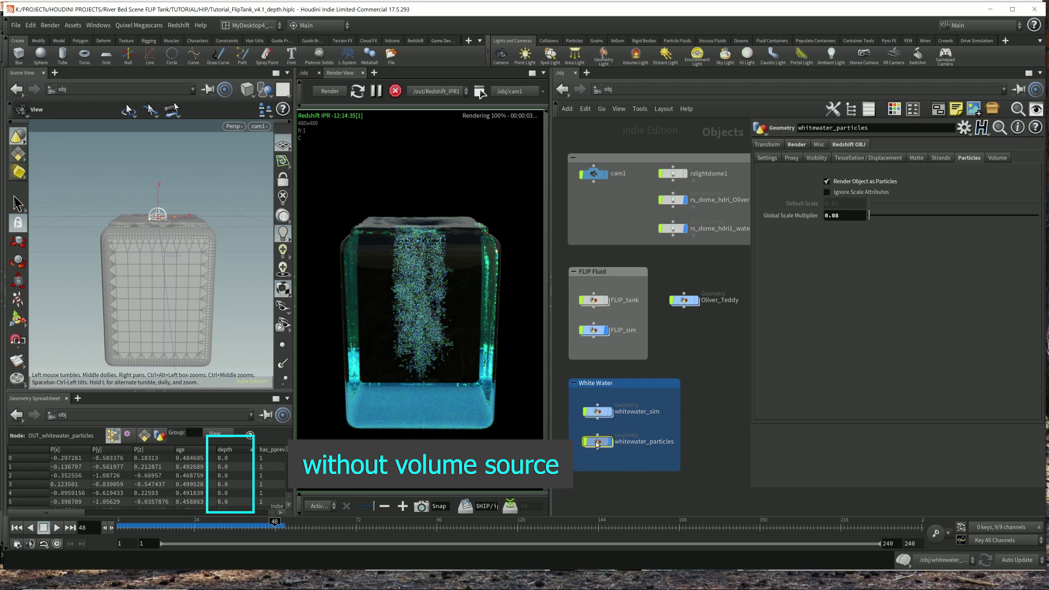
double_click(599, 442)
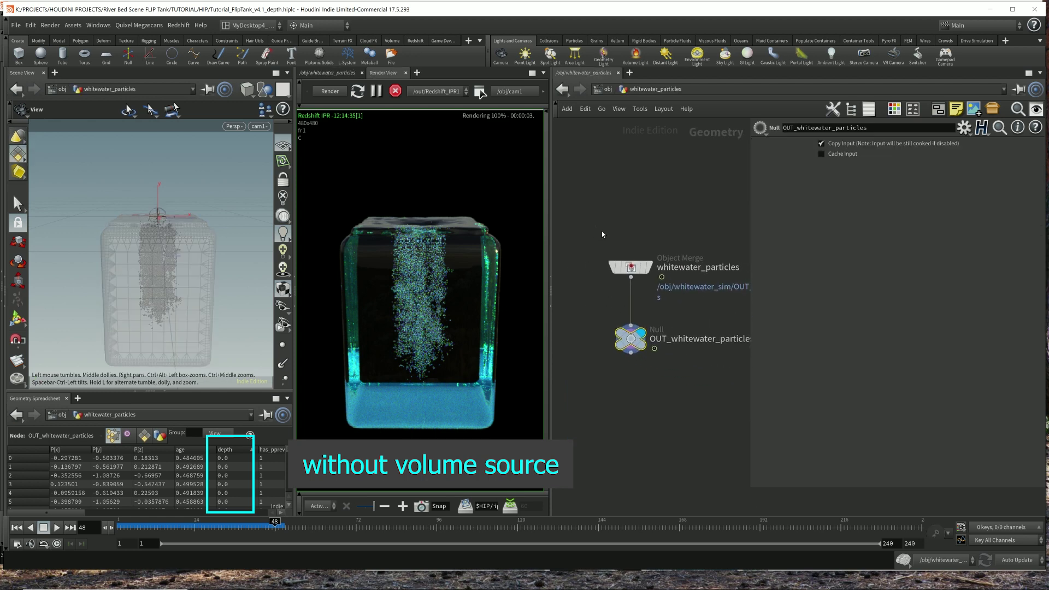
drag(595, 248, 734, 396)
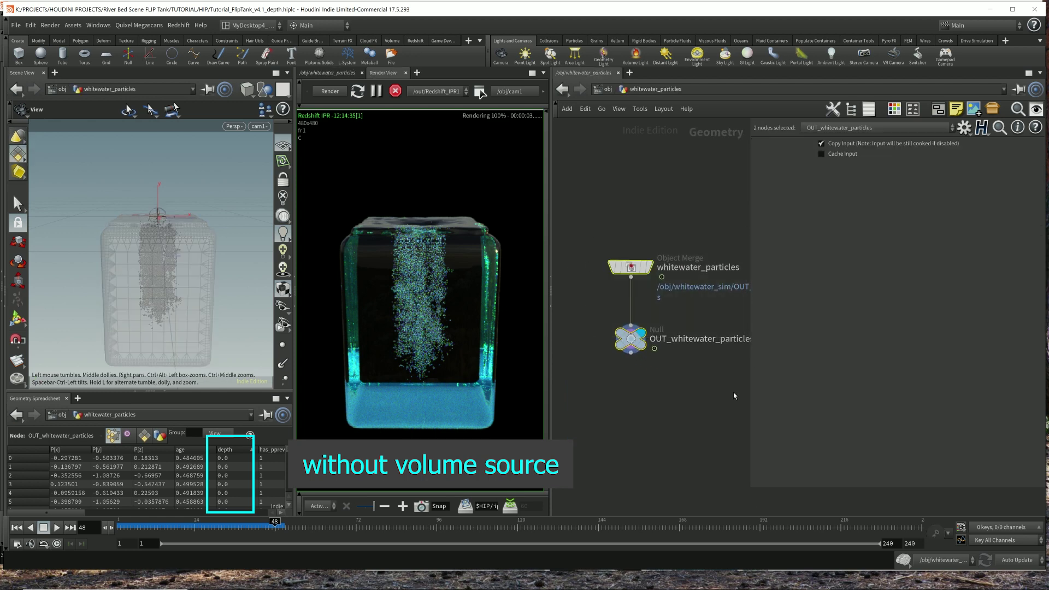
click(605, 91)
mouse_move(603, 414)
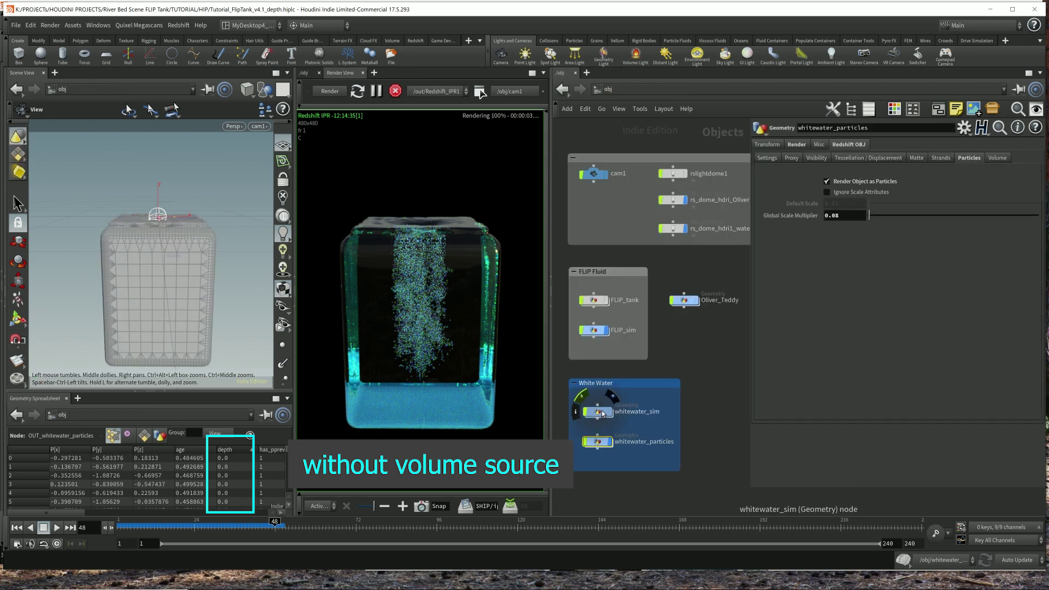
Assign the RS_whitewater_particles_DEBUG material to the whitewater_particles object.
click(797, 144)
click(1032, 160)
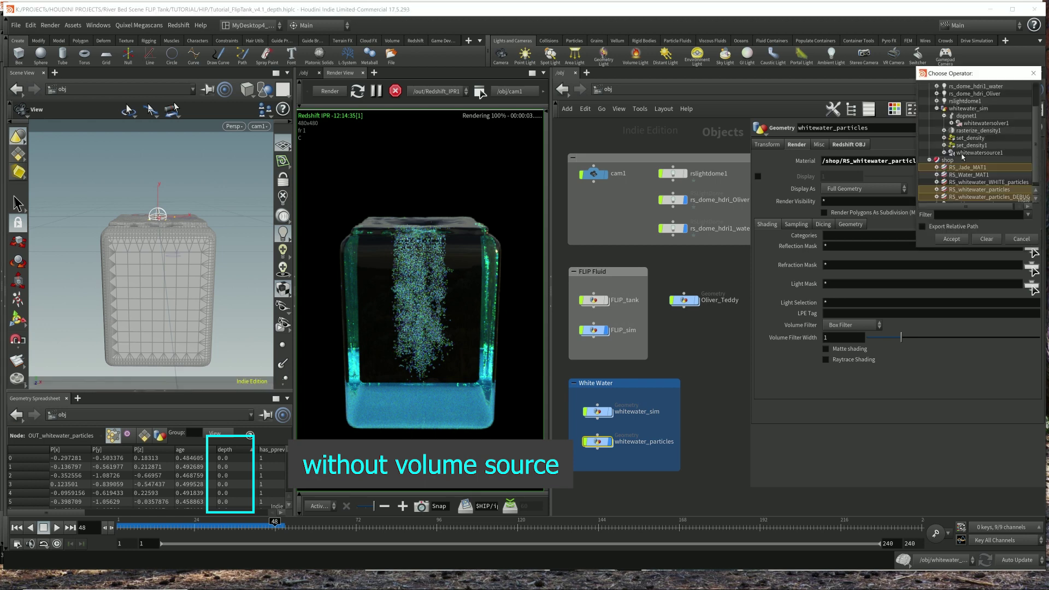
double_click(1000, 197)
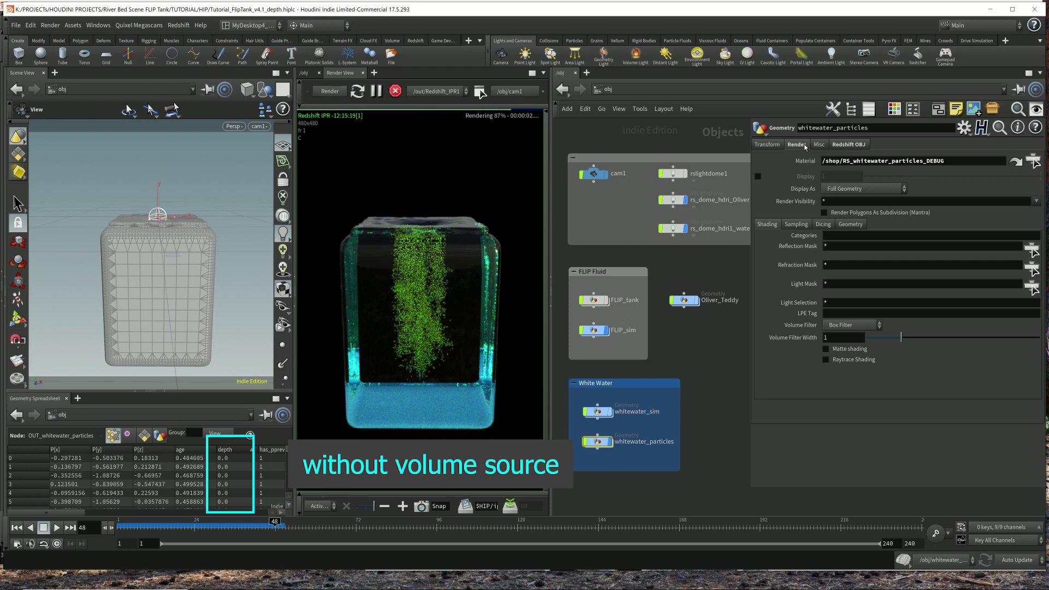
Set the Redshift particle Global Scale Multiplier of whitewater_particles to 0.3.
click(848, 144)
click(849, 214)
text(0)
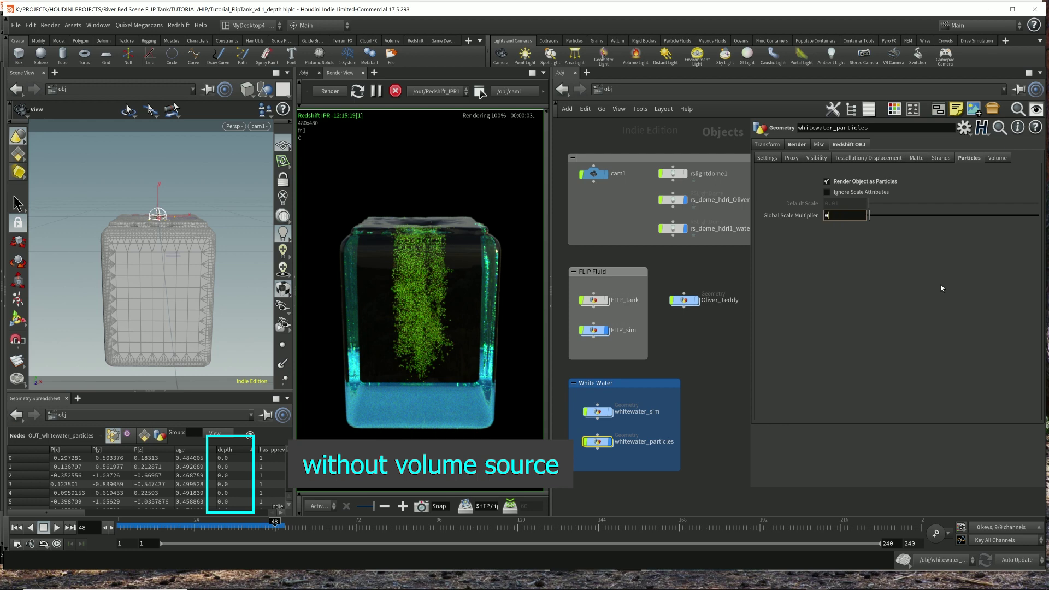
text(.3)
key(Return)
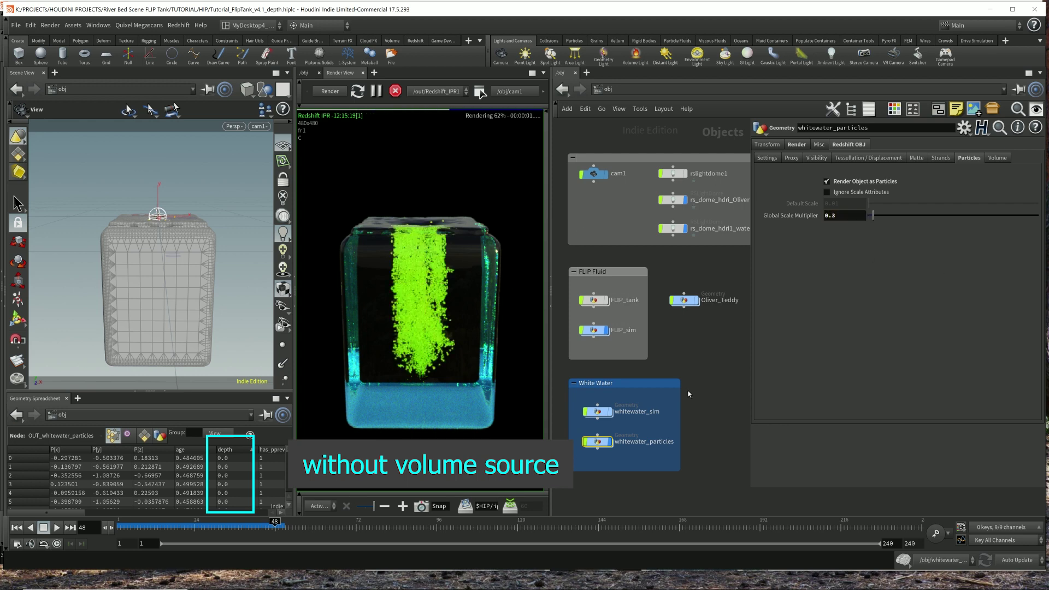
Return to the object level and hide the FLIP_sim object.
double_click(601, 414)
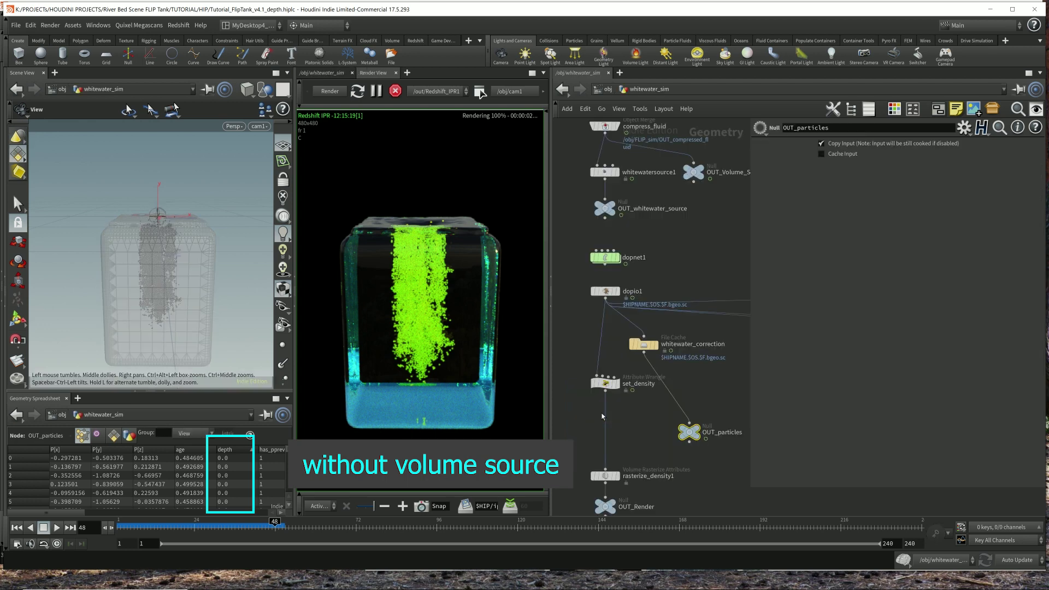
key(u)
mouse_move(610, 333)
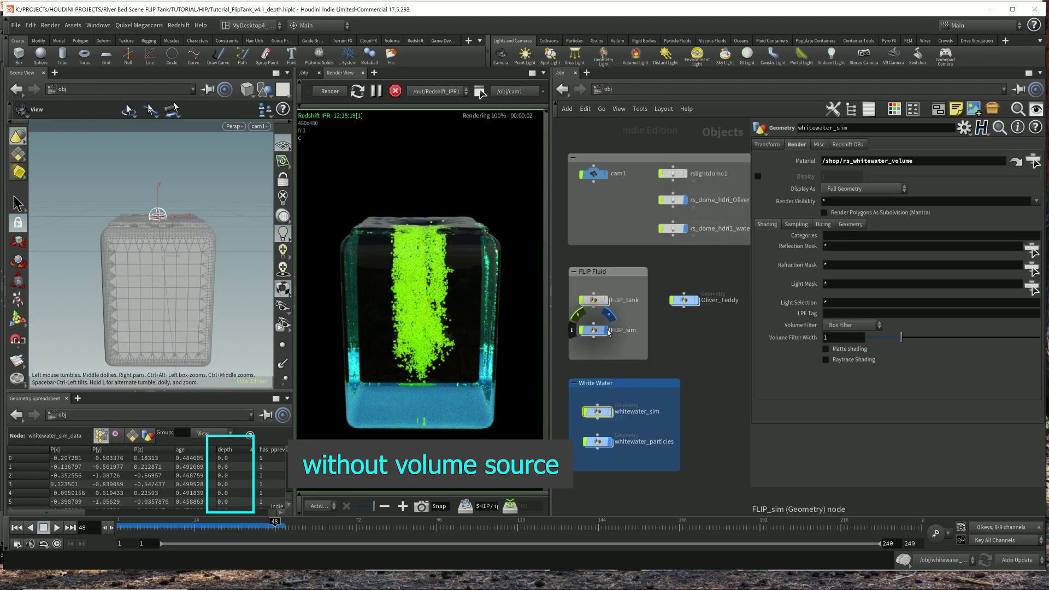
click(610, 332)
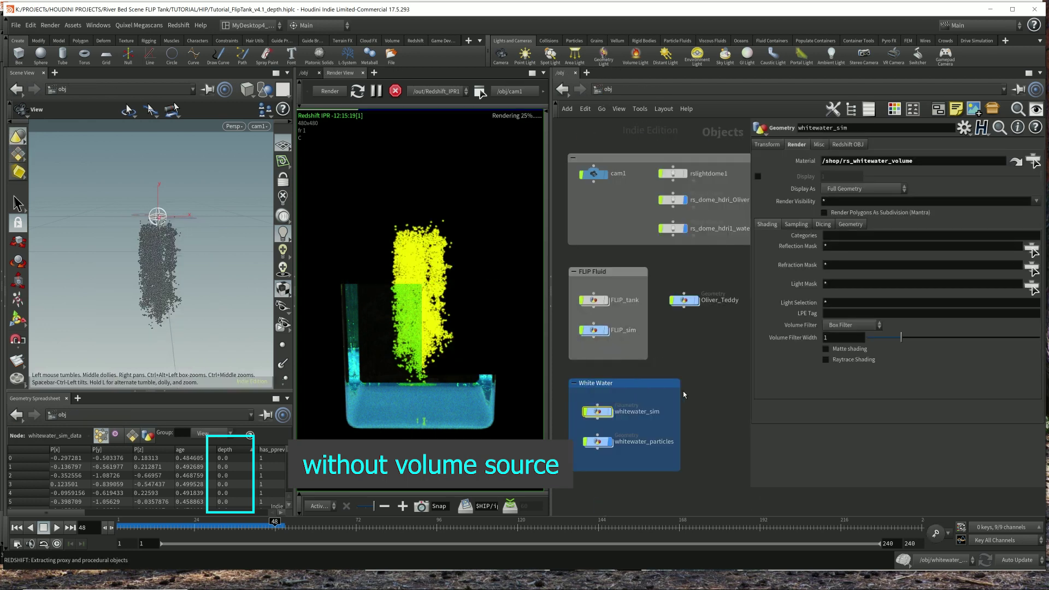
Recheck the solver's Volume Source in whitewater_sim's dopnet1 and reposition the whitewater_correction cache directly above OUT_particles.
double_click(599, 412)
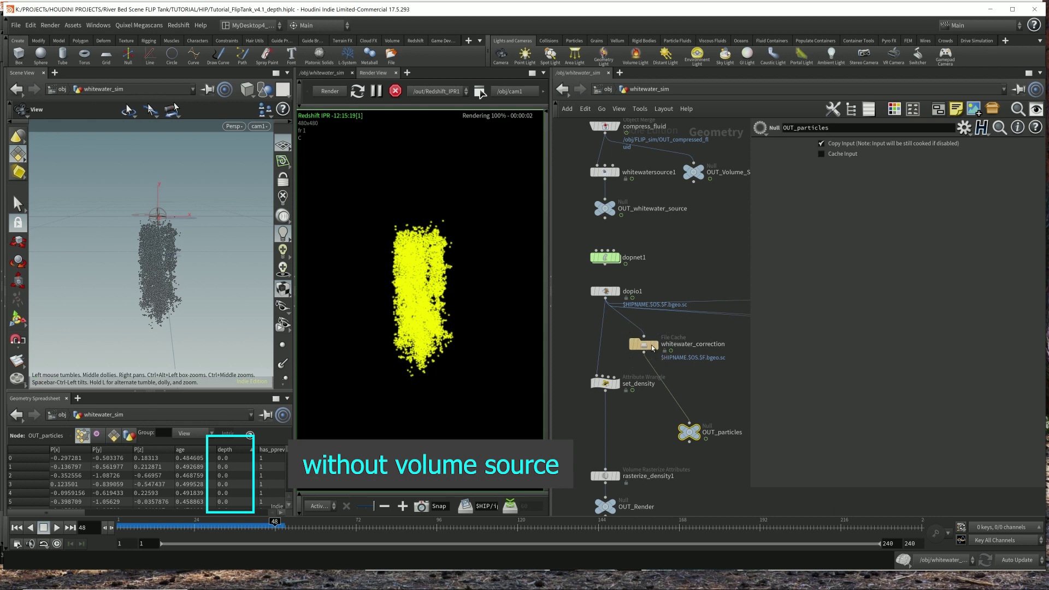
drag(644, 344, 689, 344)
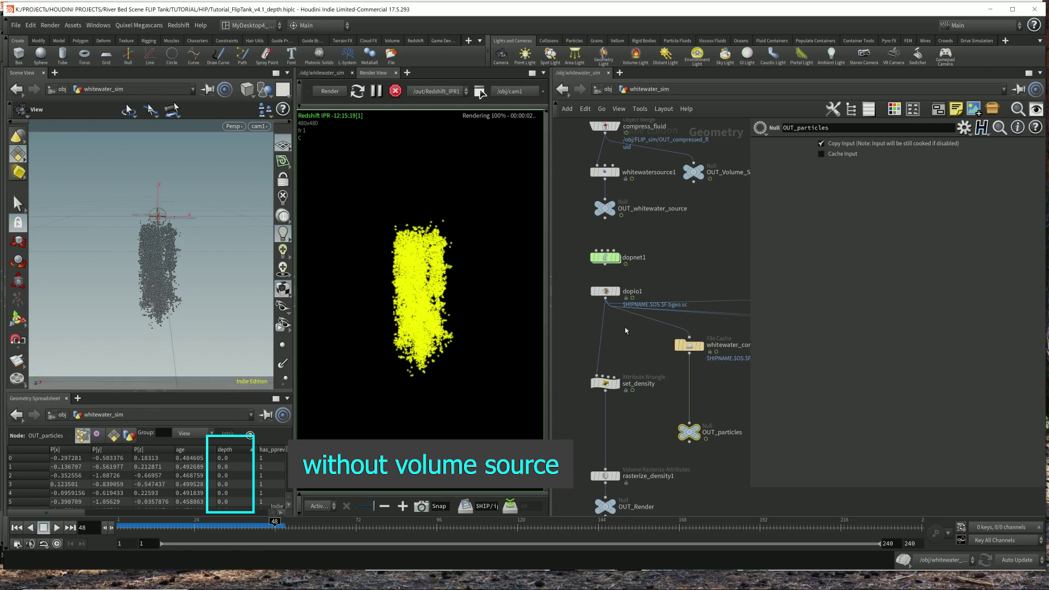
double_click(605, 257)
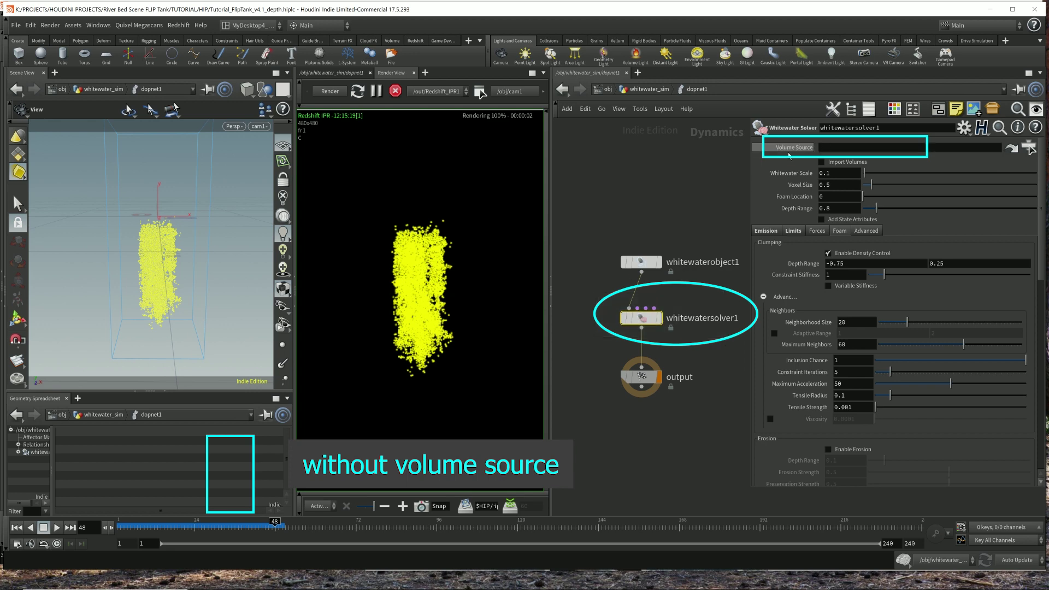
click(870, 149)
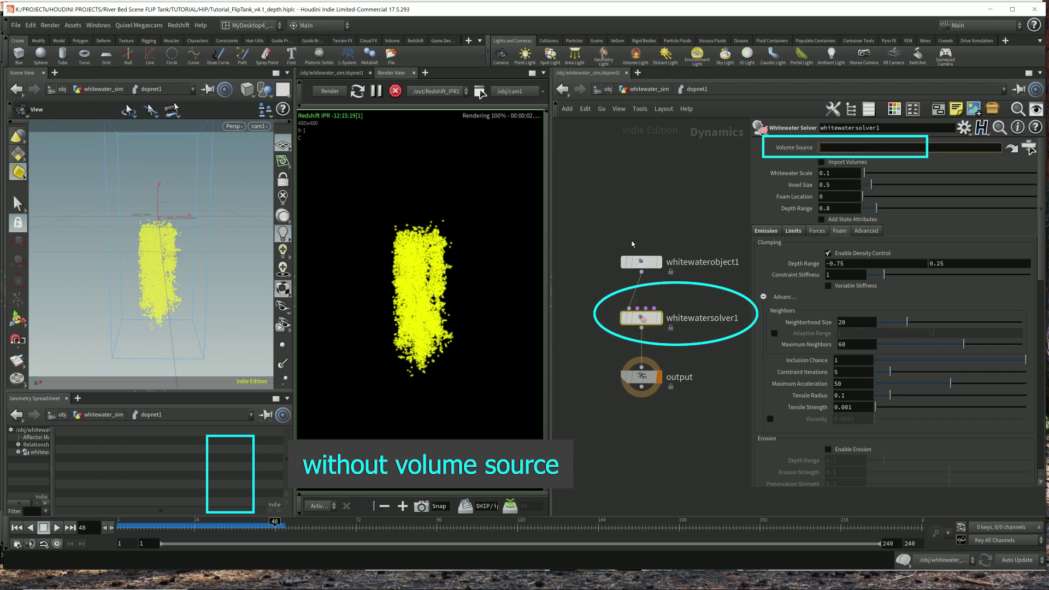
click(648, 89)
drag(694, 351, 695, 385)
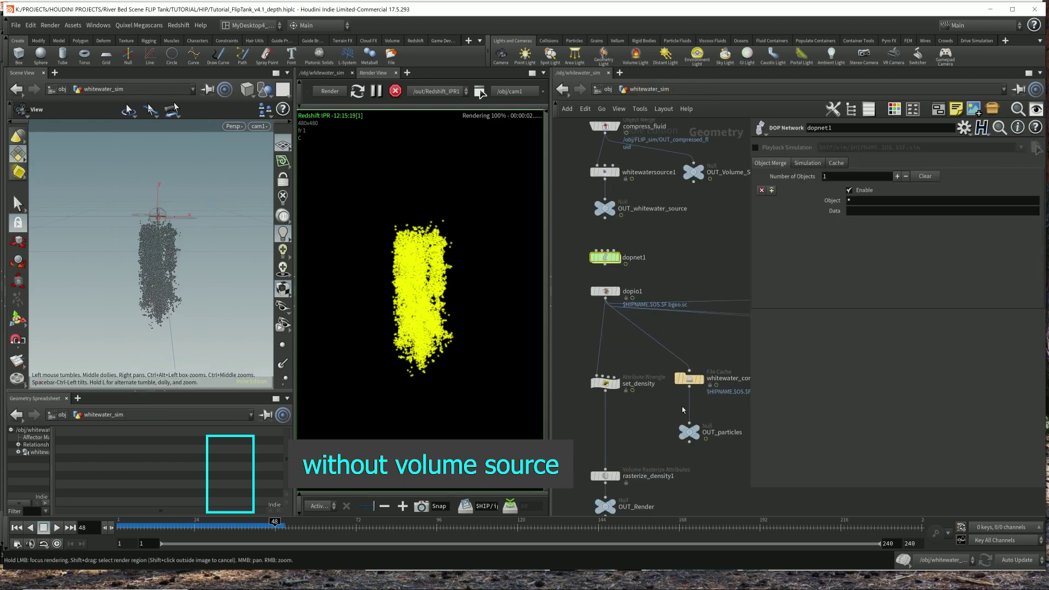
click(689, 379)
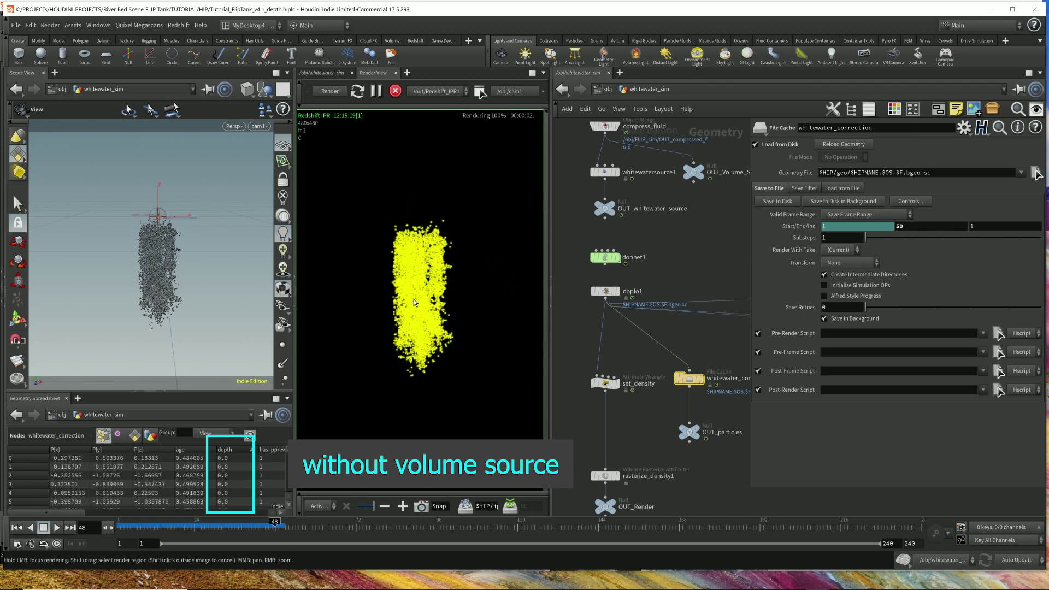
Open the redshift_vopnet1 shader network of RS_whitewater_particles_DEBUG in the shop context to examine its attribute ramps.
click(606, 89)
click(634, 91)
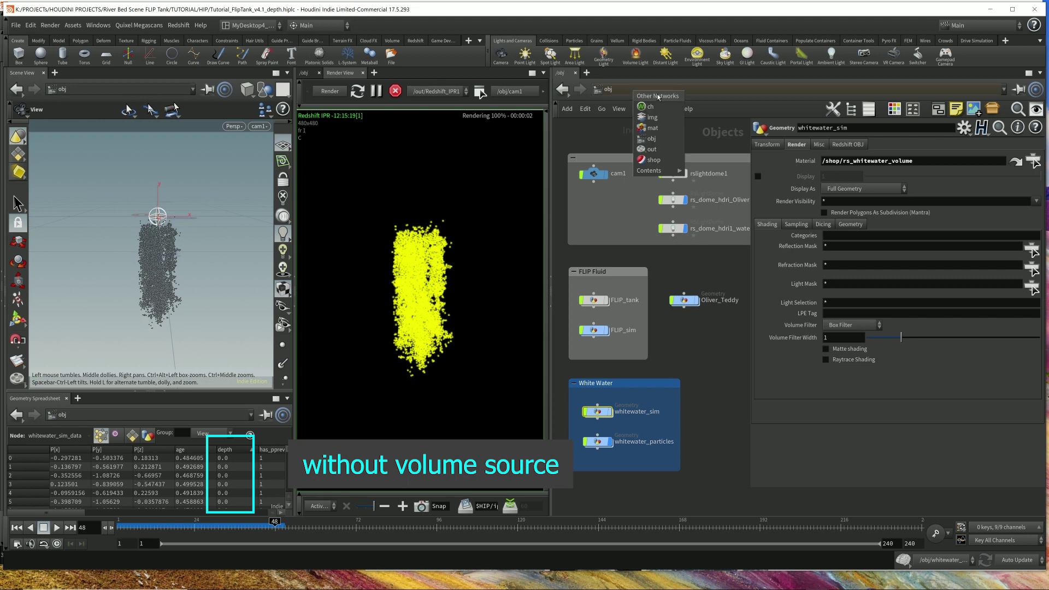
click(660, 164)
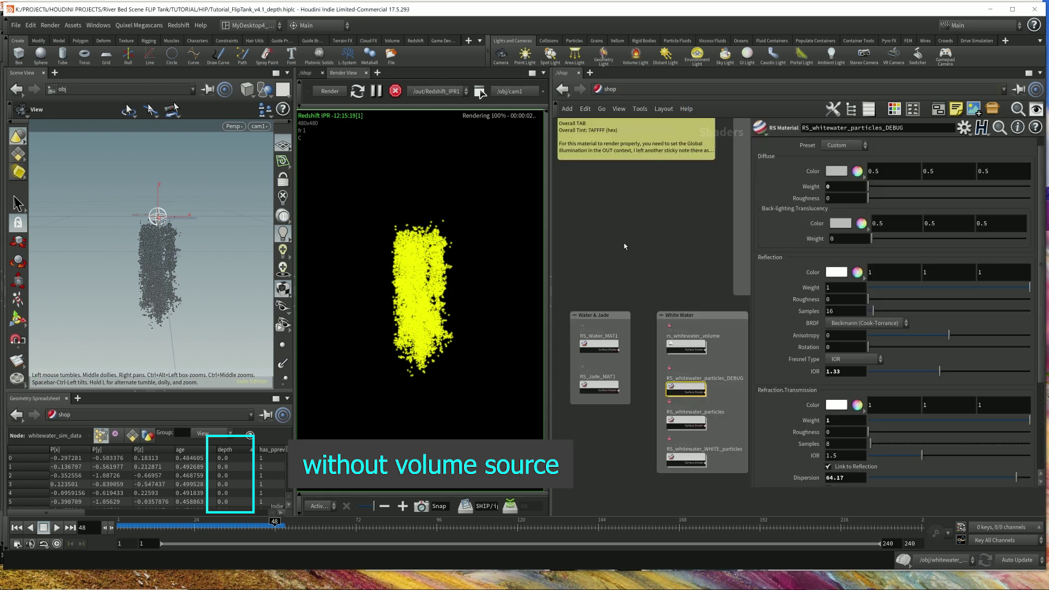
double_click(687, 381)
double_click(632, 299)
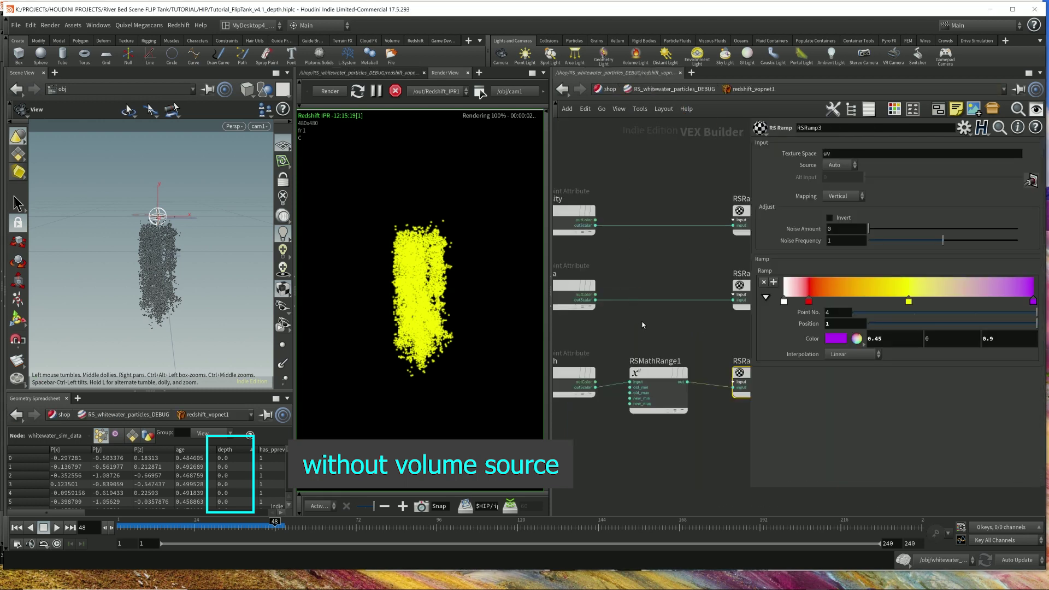
Hide the parameter overlay and trace the depth attribute chain through RSMathRange1 and RSRamp3 to redshift_material1.
scroll(694, 400, down, 5)
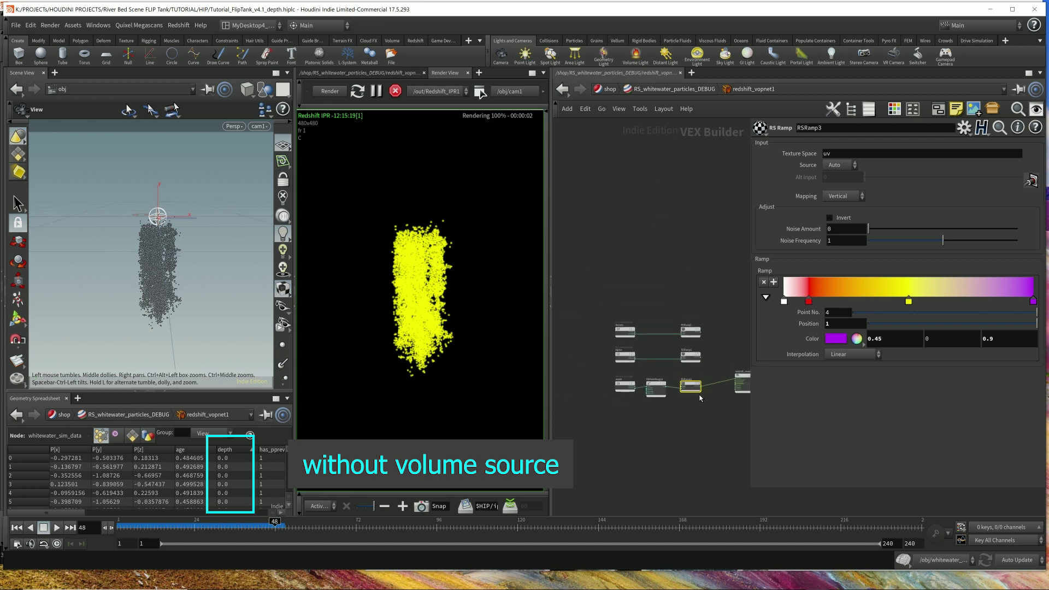
key(p)
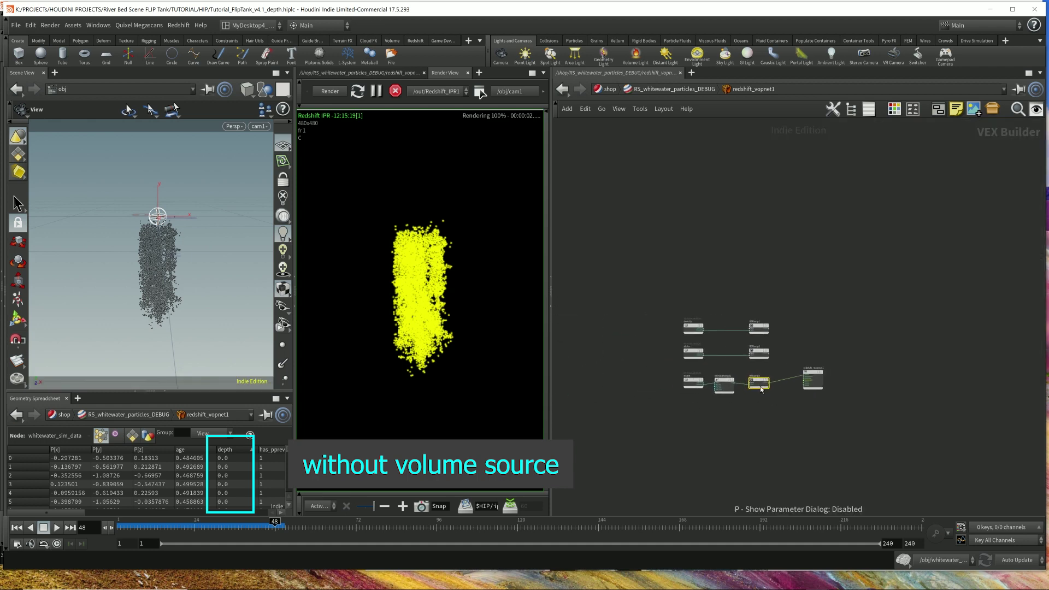
scroll(870, 337, up, 4)
scroll(978, 305, down, 3)
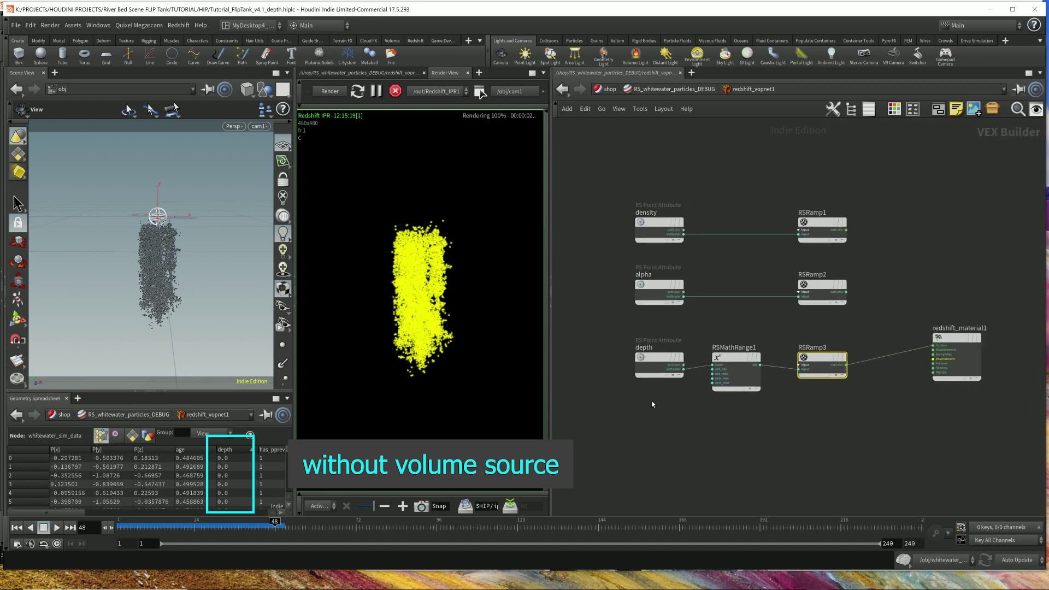
click(656, 364)
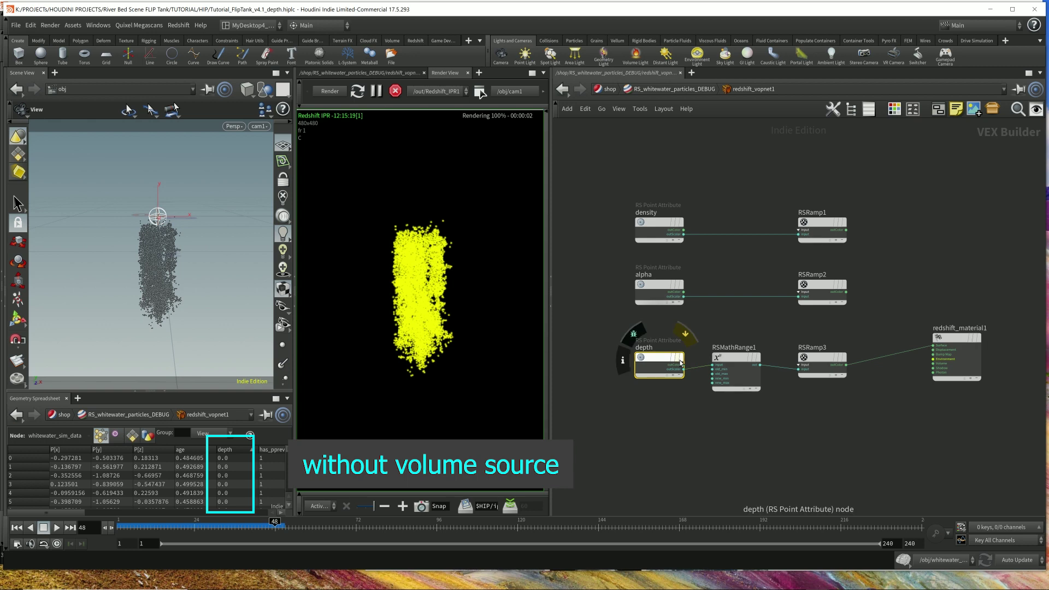
click(753, 387)
click(838, 364)
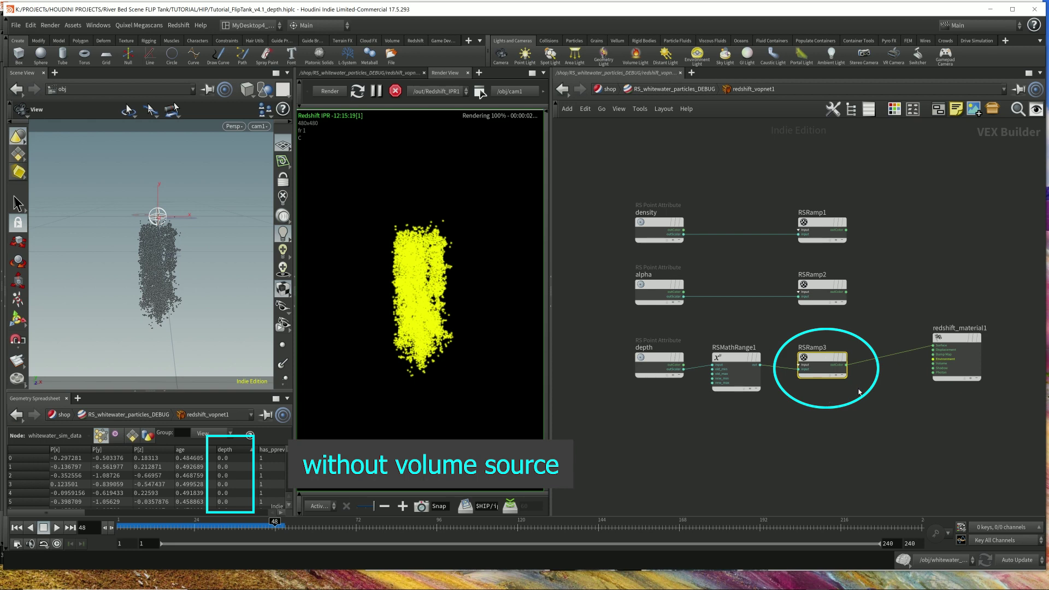
Show RSRamp3's parameters in a shortened overlay and select the yellow middle ramp point to check its position.
middle_drag(883, 232, 898, 308)
key(p)
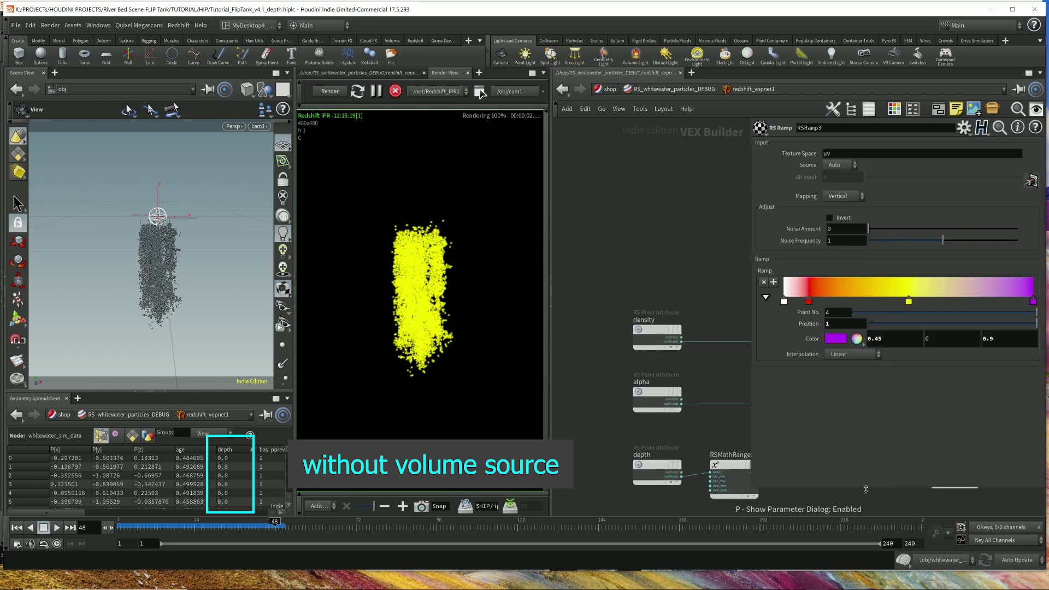
drag(866, 489, 866, 378)
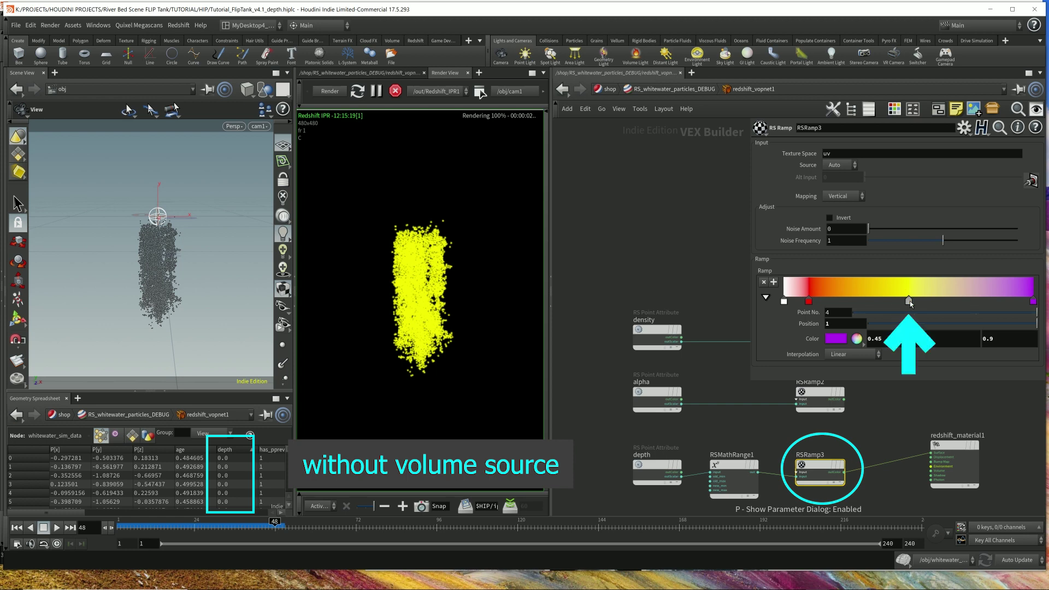
click(909, 302)
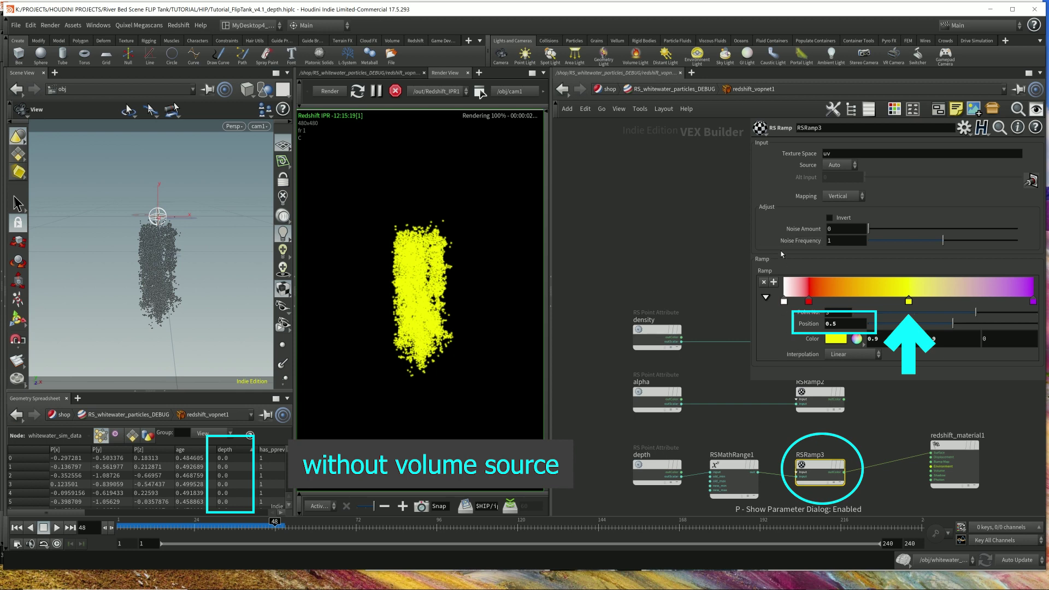
Set the Depth Range of whitewatersolver1 in whitewater_sim's dopnet1 to 1.
click(609, 89)
click(610, 89)
click(649, 140)
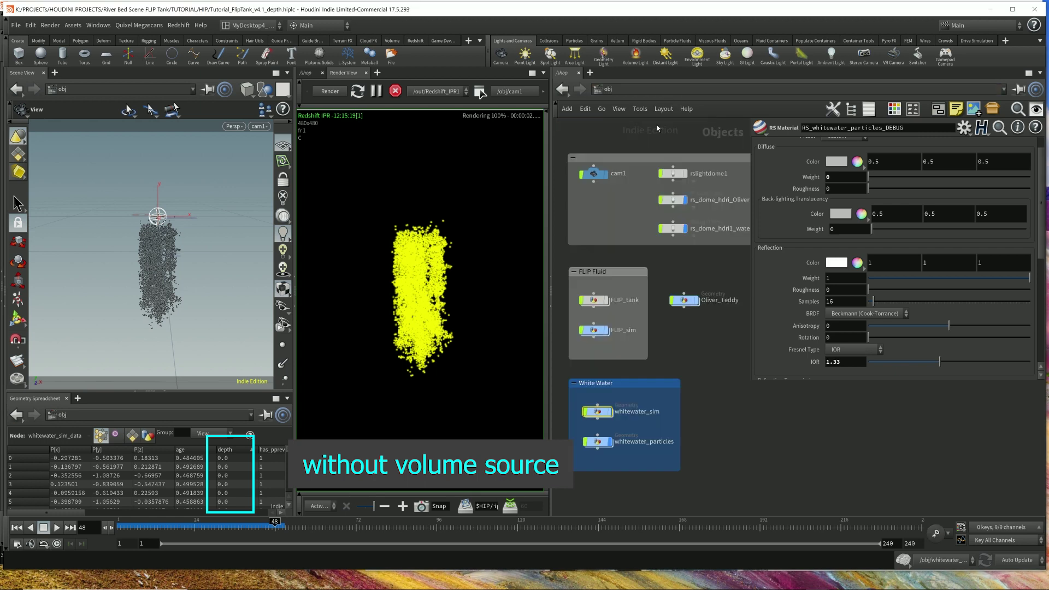
double_click(605, 412)
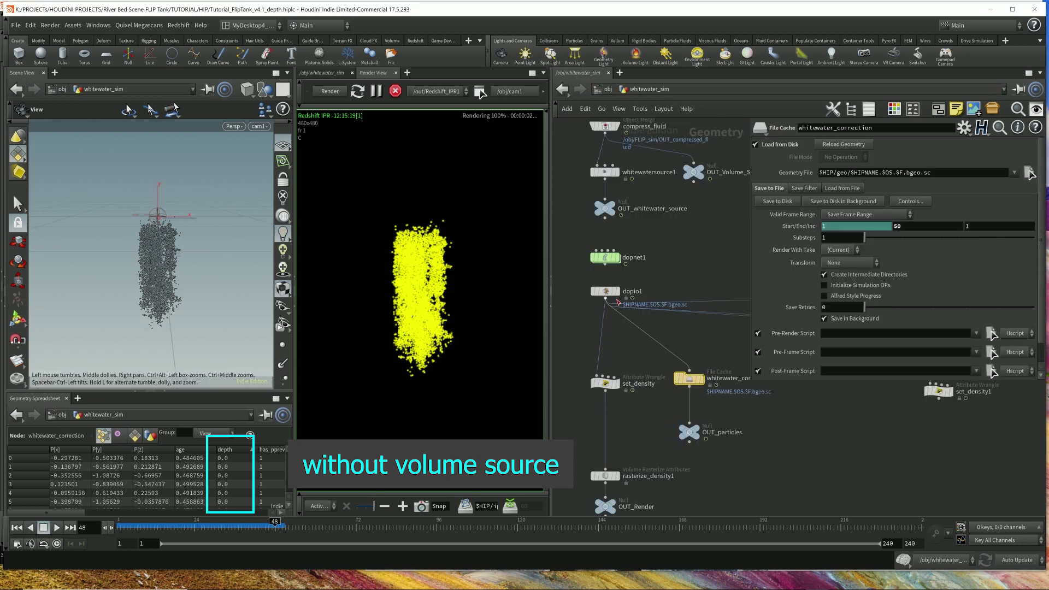
mouse_move(610, 261)
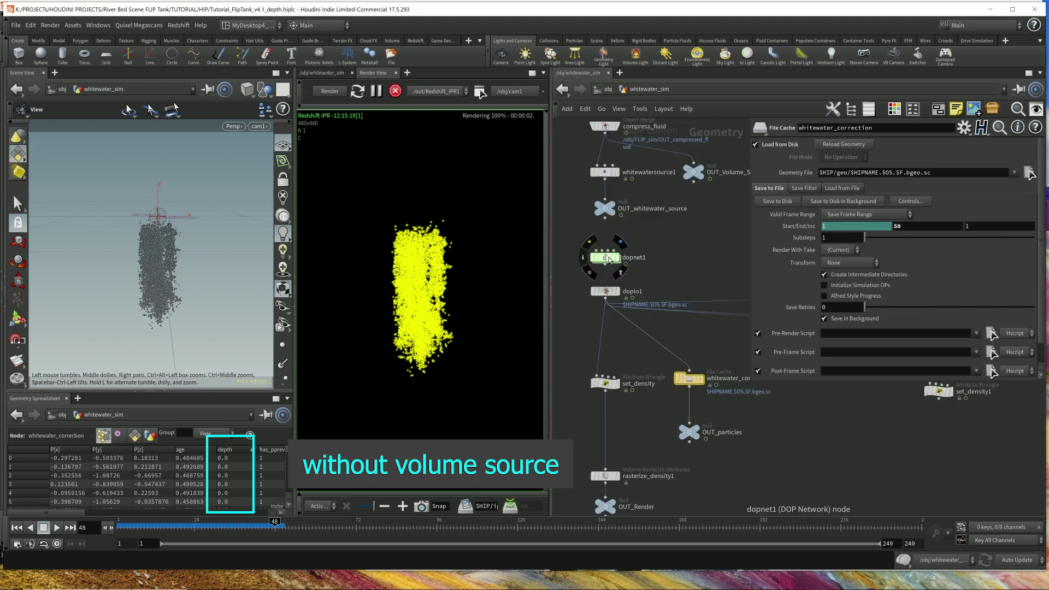
double_click(609, 259)
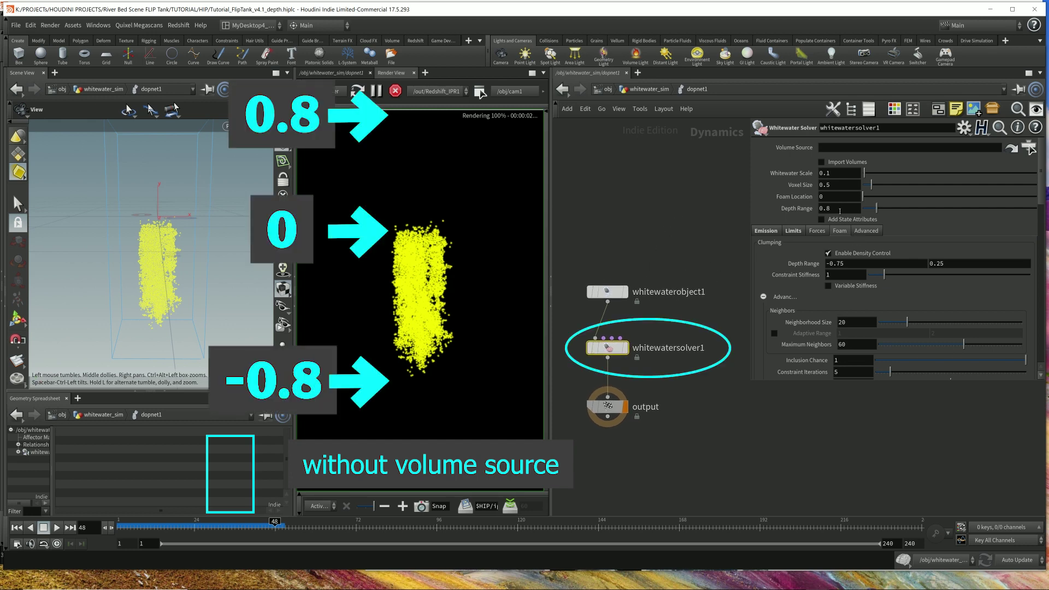
click(840, 210)
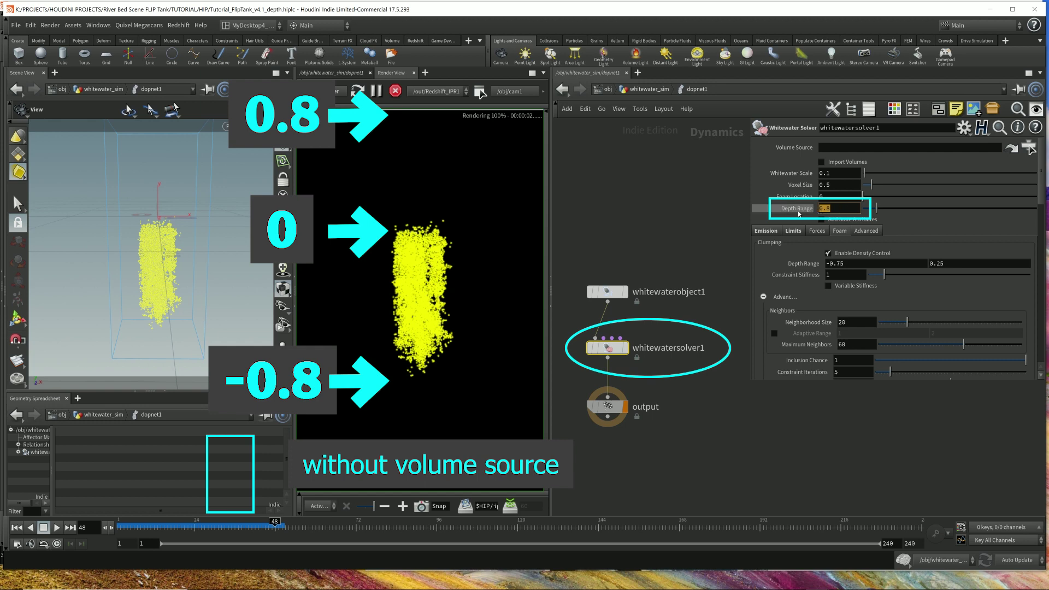
mouse_move(799, 210)
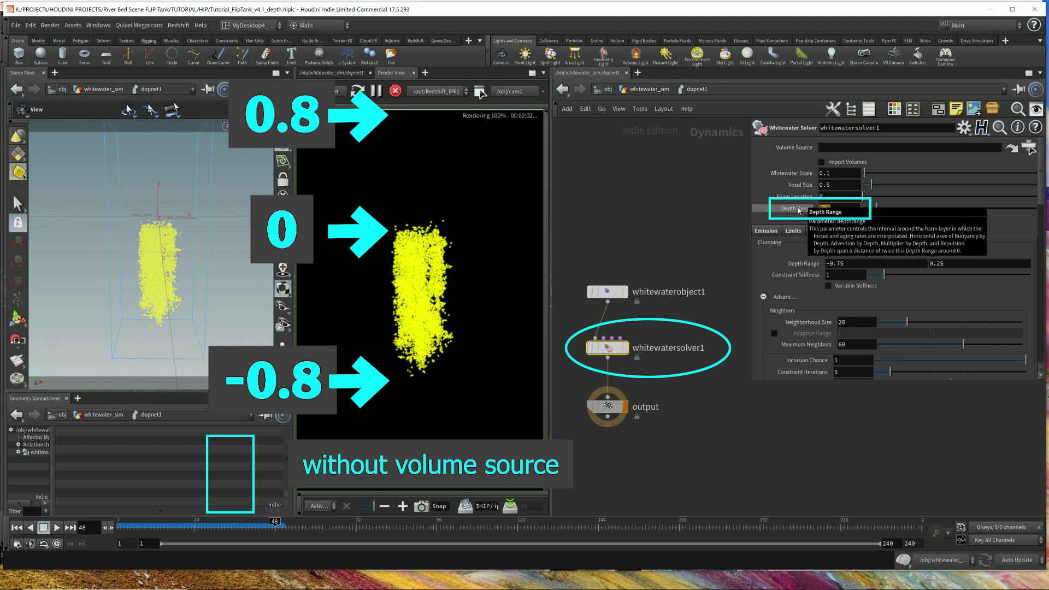
text(1)
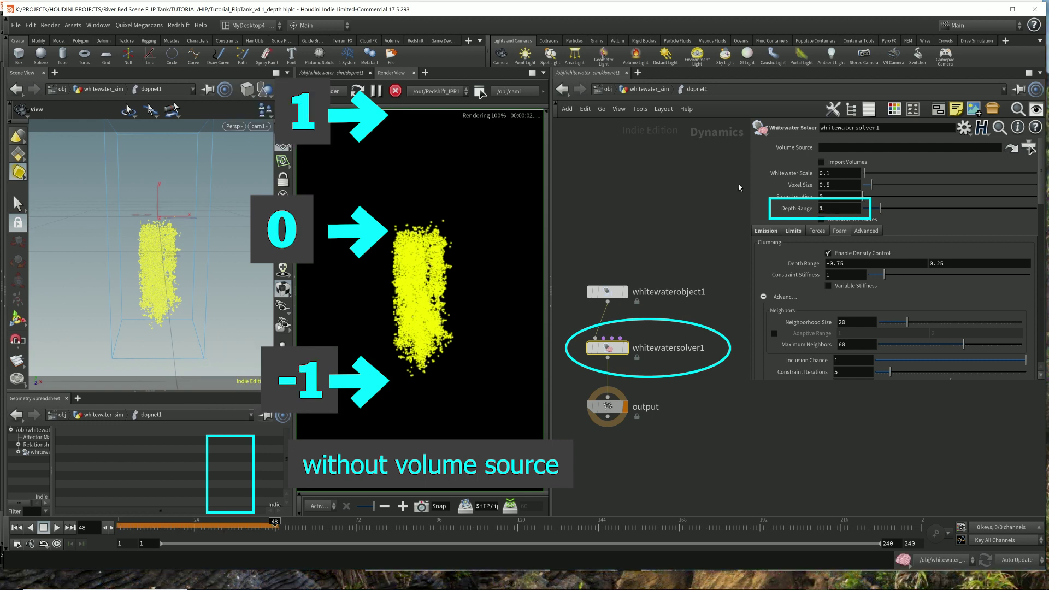
key(Return)
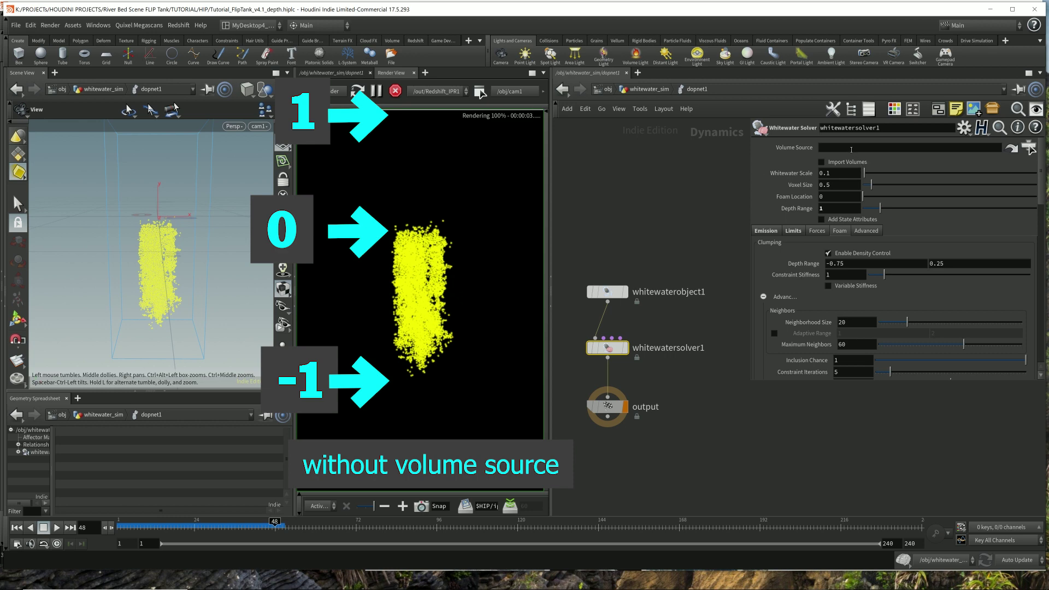
Check the OUT_Volume_Src null in whitewater_sim and assign /obj/whitewater_sim/OUT_Volume_Src as the Volume Source of whitewatersolver1.
click(851, 148)
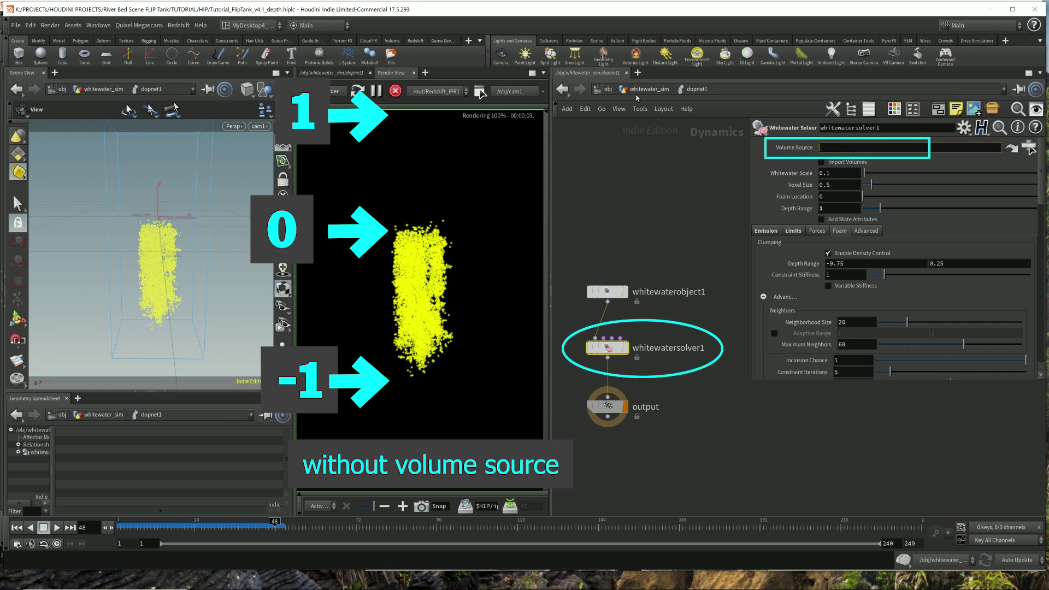
key(u)
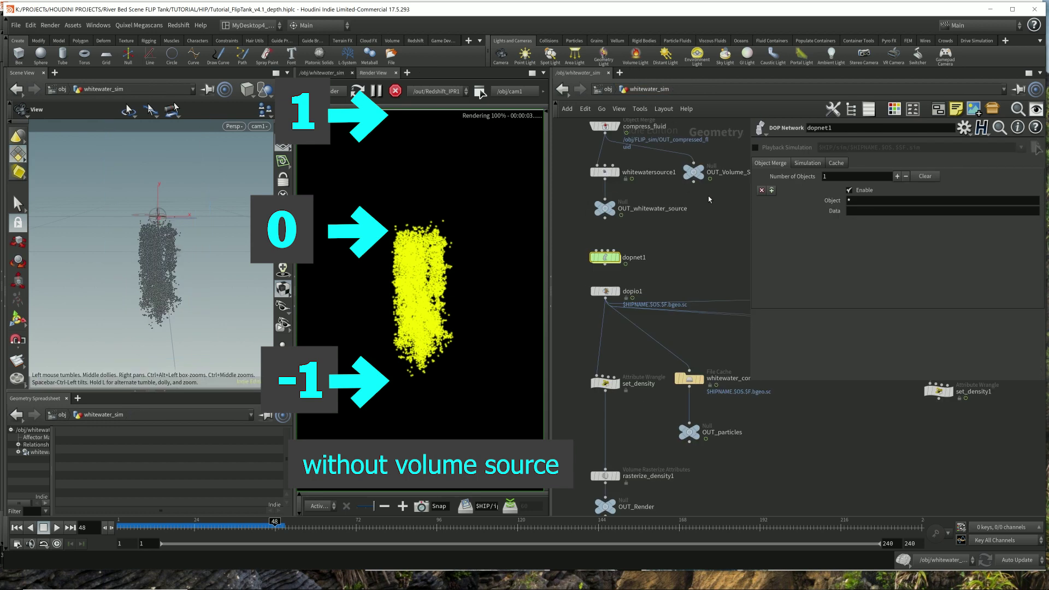
click(692, 172)
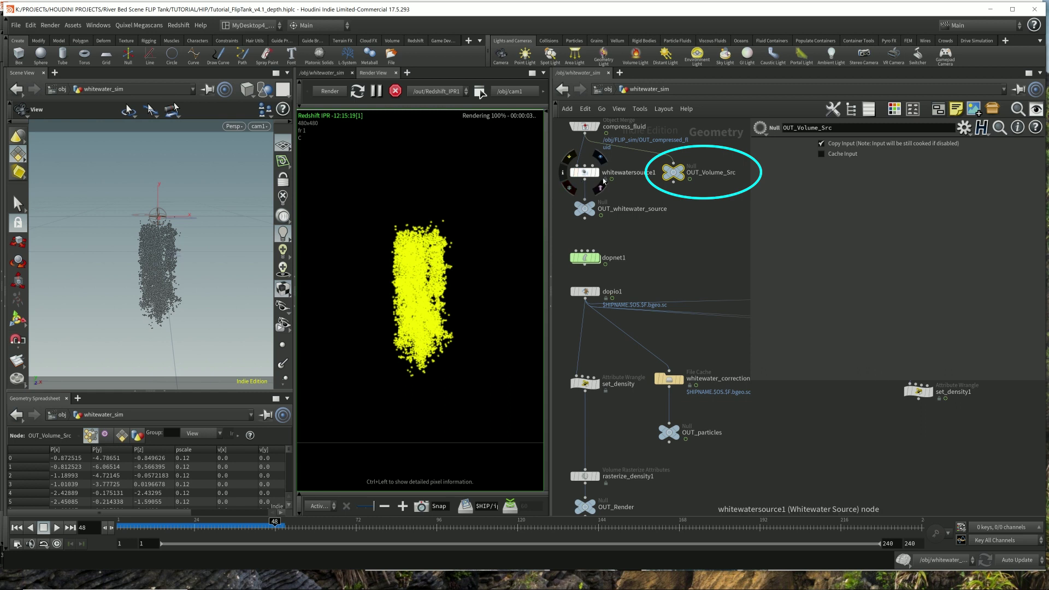
double_click(585, 257)
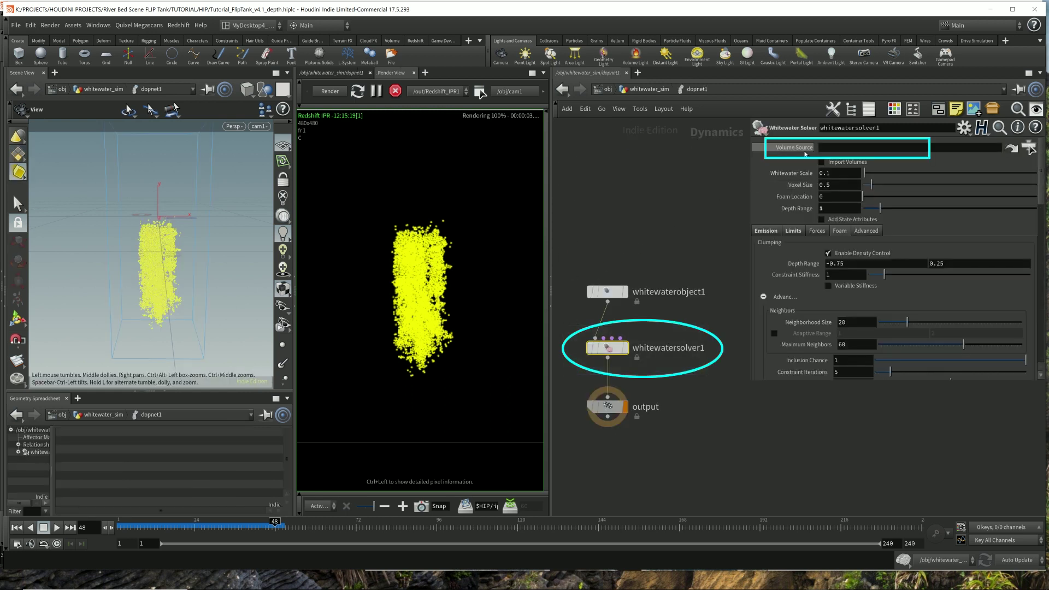
click(1029, 147)
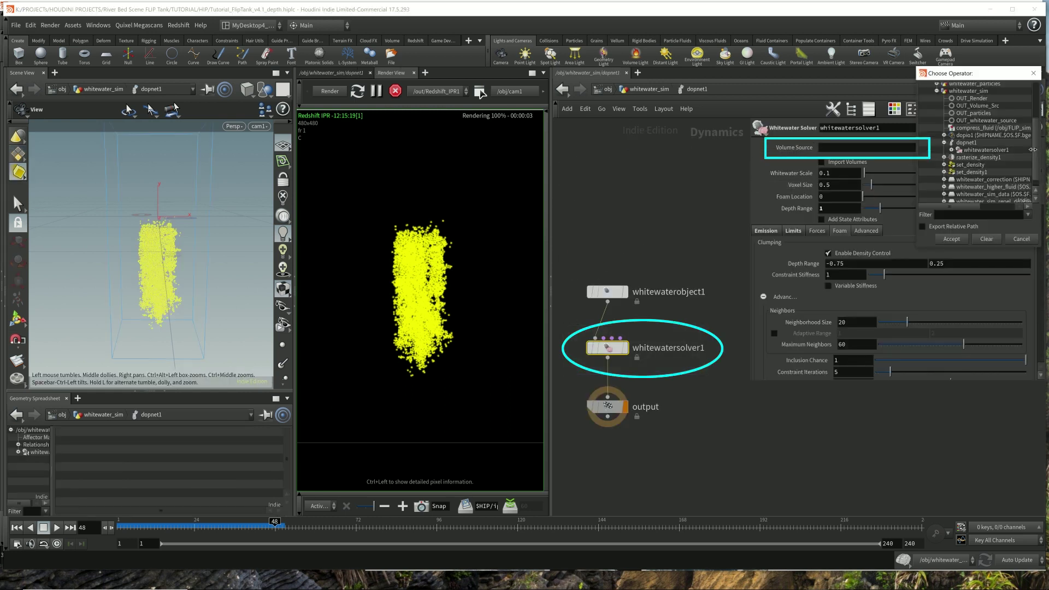
double_click(978, 105)
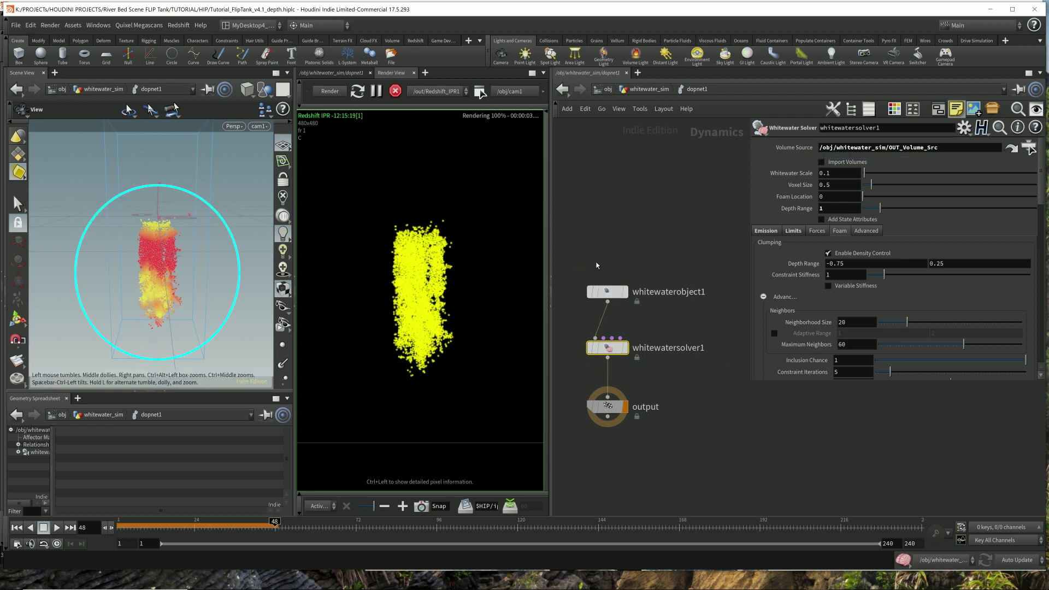
Examine the Color Particles by Depth guide settings of whitewaterobject1, including its visualization range and color ramp.
click(615, 292)
scroll(849, 224, up, 2)
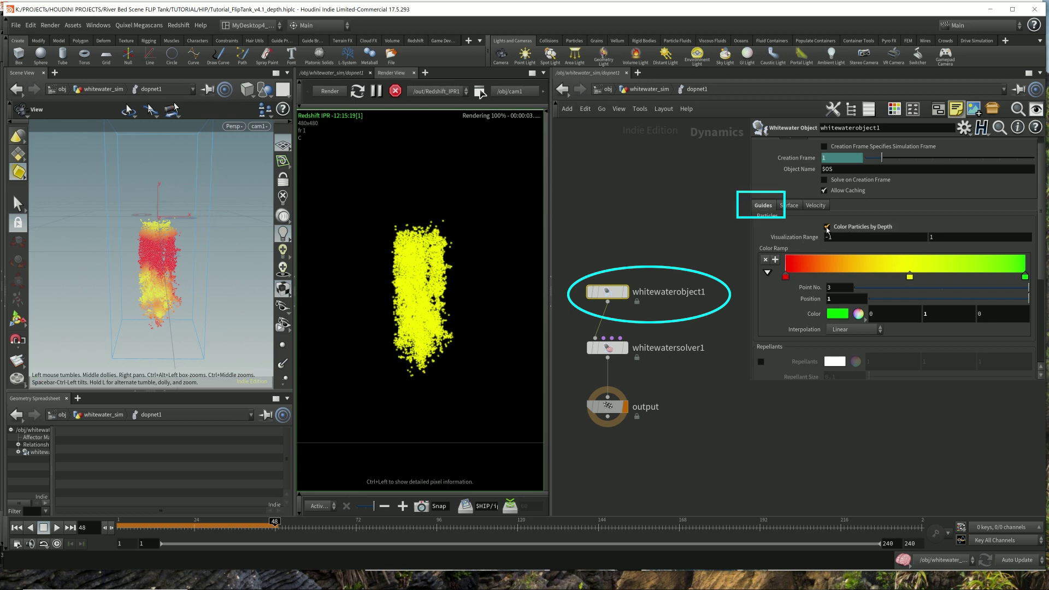
drag(688, 321, 580, 265)
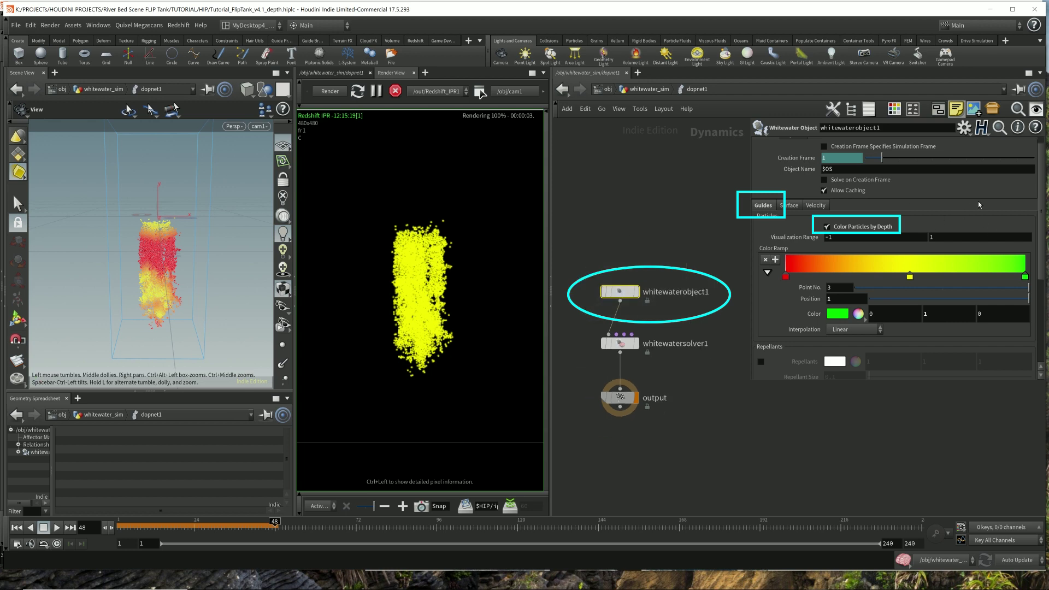
scroll(978, 204, up, 1)
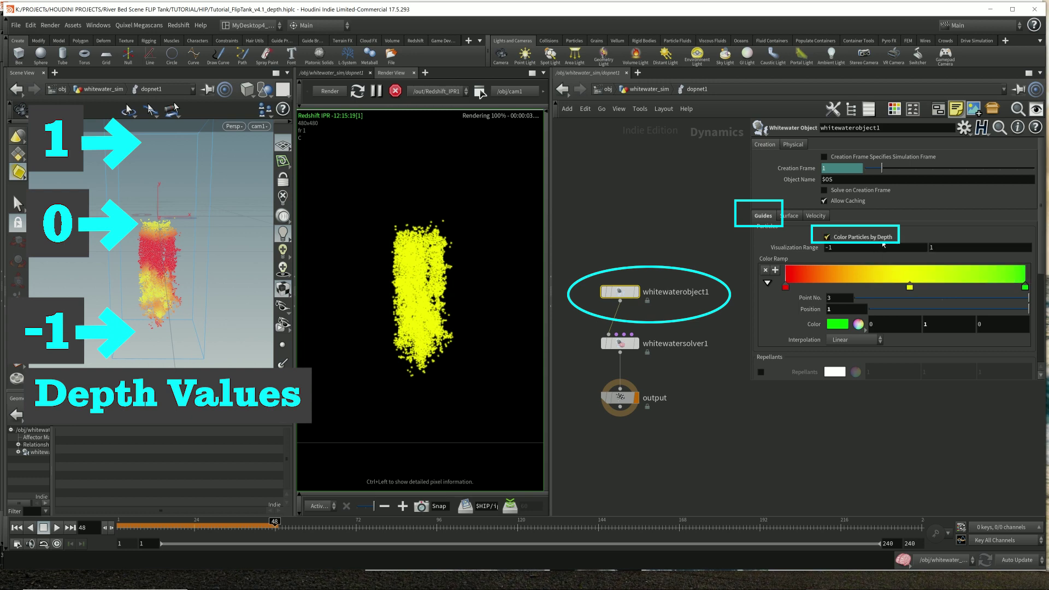
click(826, 237)
click(827, 237)
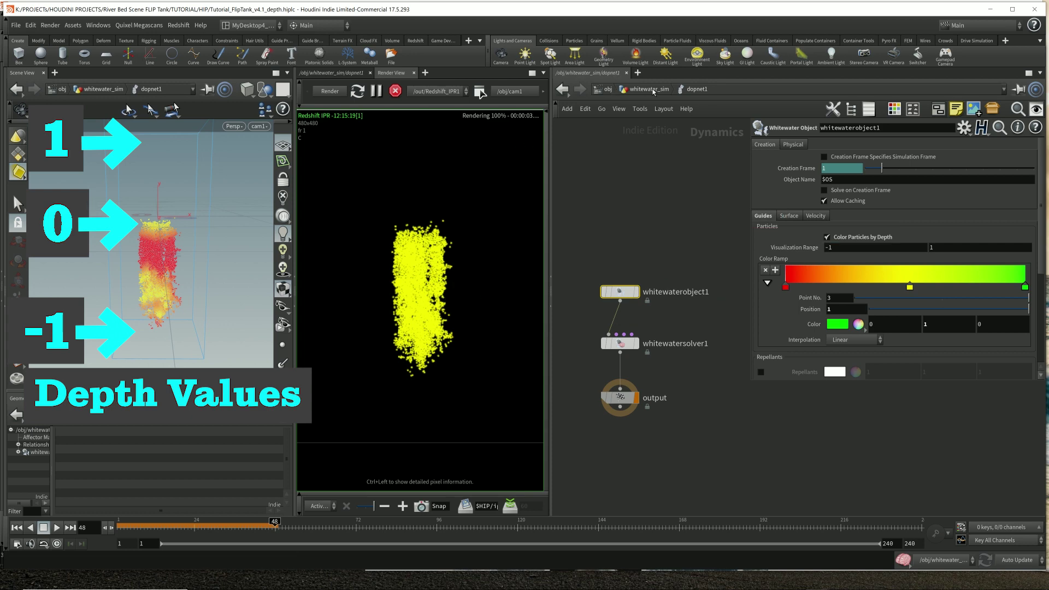
Recheck the solver's Volume Source path, and sort the whitewater_correction cache's points by the depth attribute.
click(619, 343)
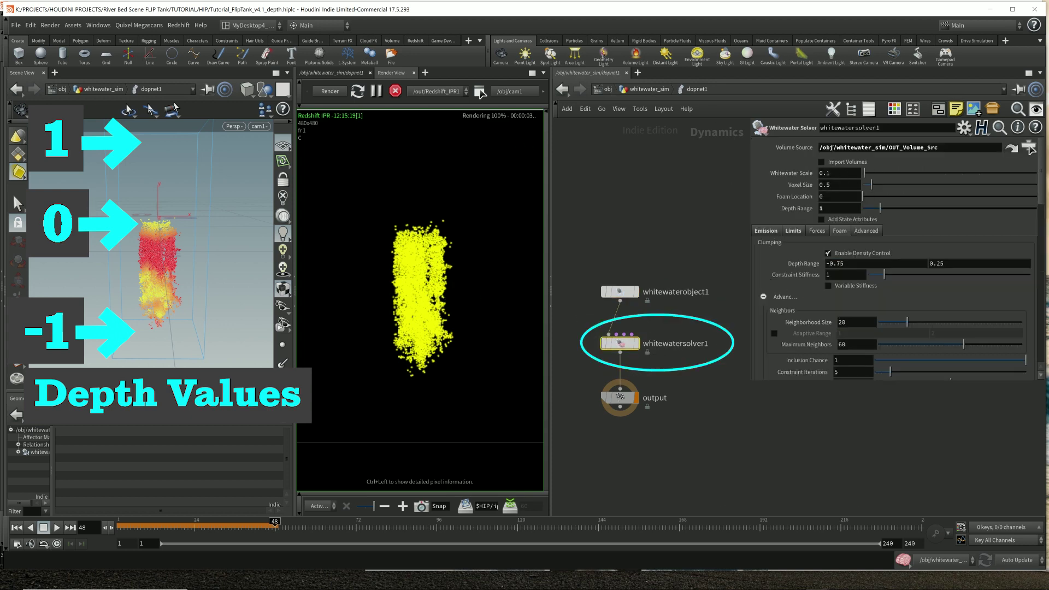
drag(819, 148, 1003, 148)
key(u)
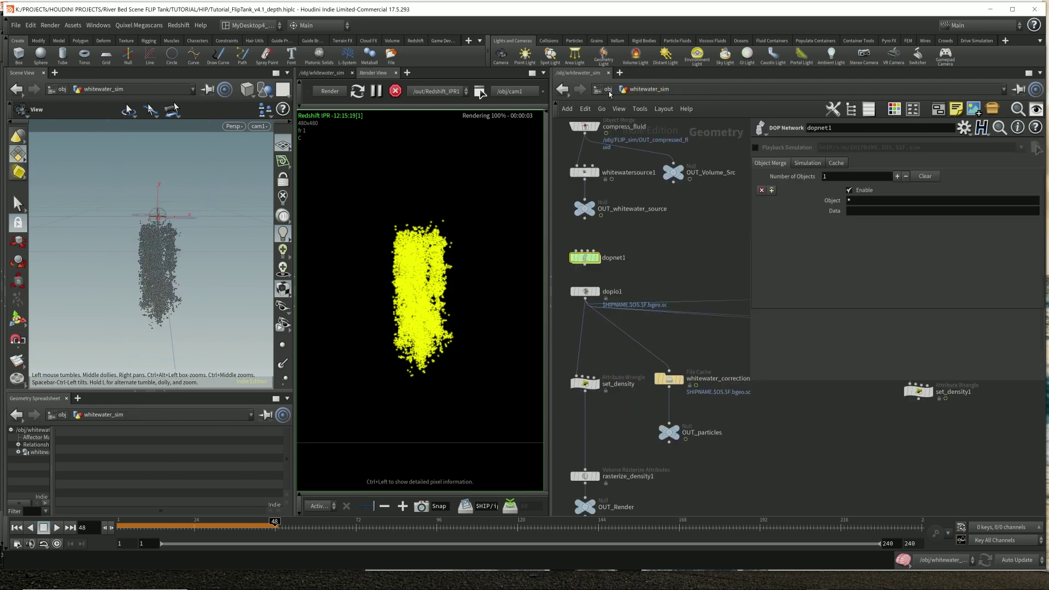
click(669, 381)
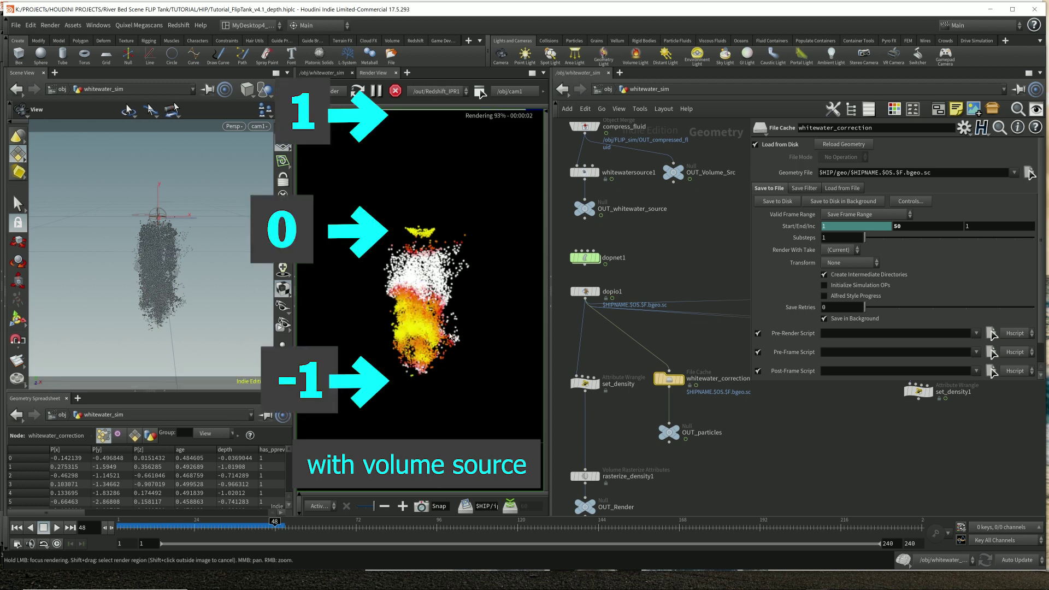
click(243, 451)
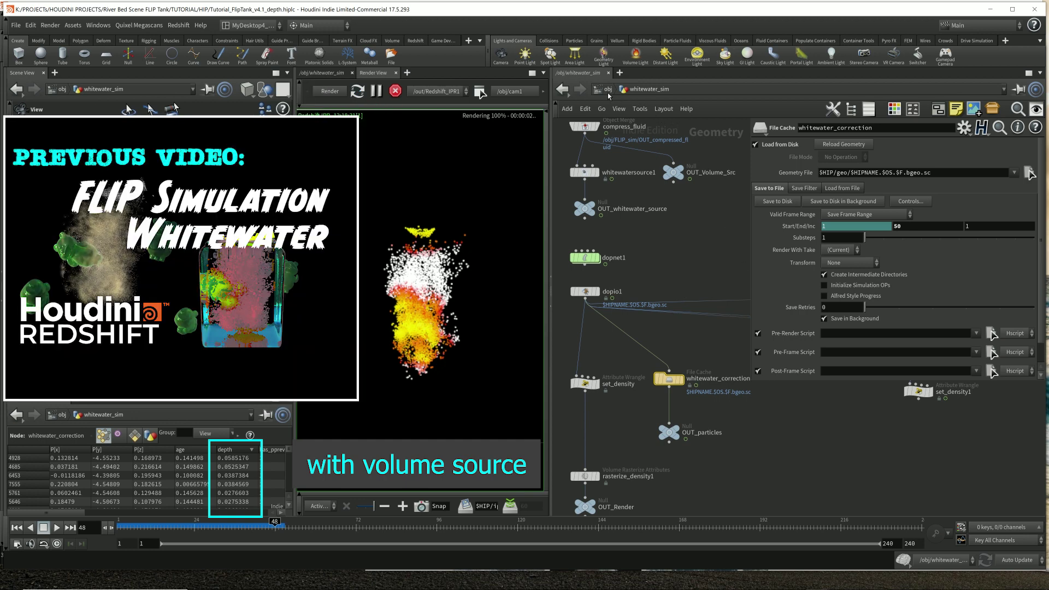
Review the Volume Source path of whitewatersolver1 in dopnet1 once more and return to the whitewater_sim network.
double_click(585, 257)
triple_click(965, 152)
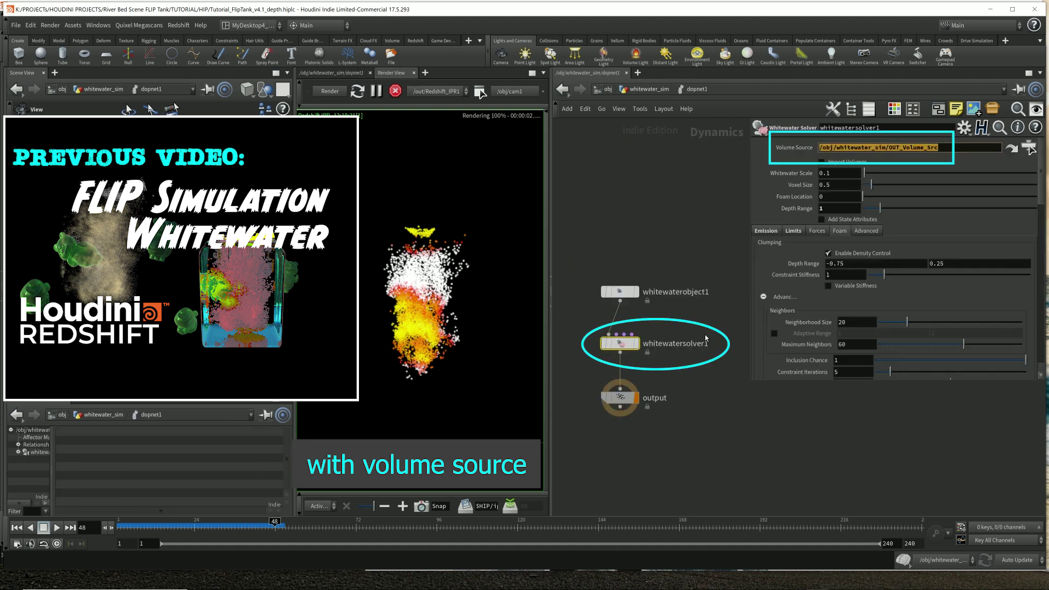
click(636, 90)
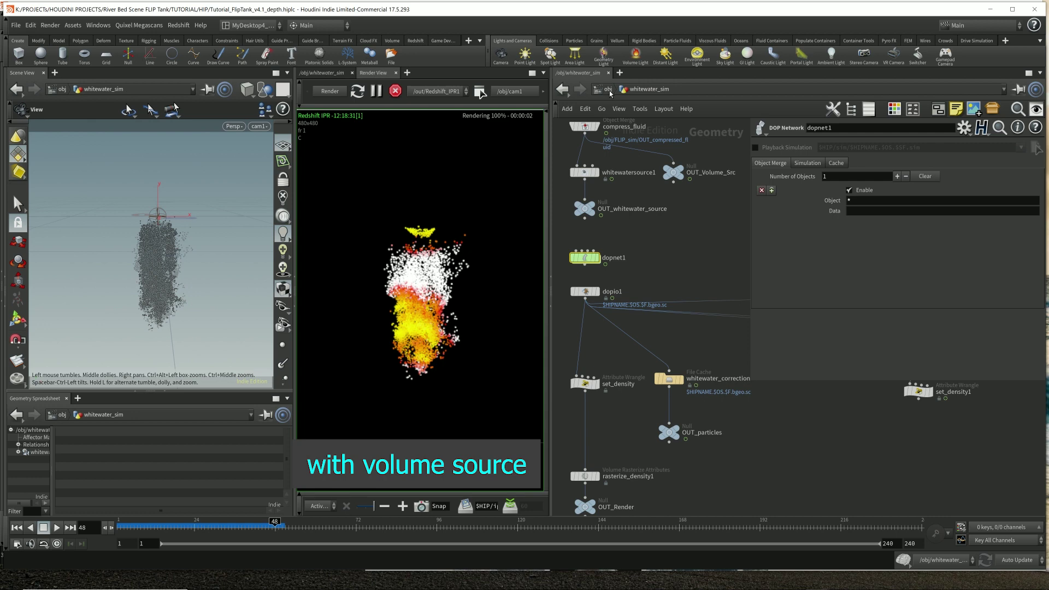
scroll(682, 249, down, 2)
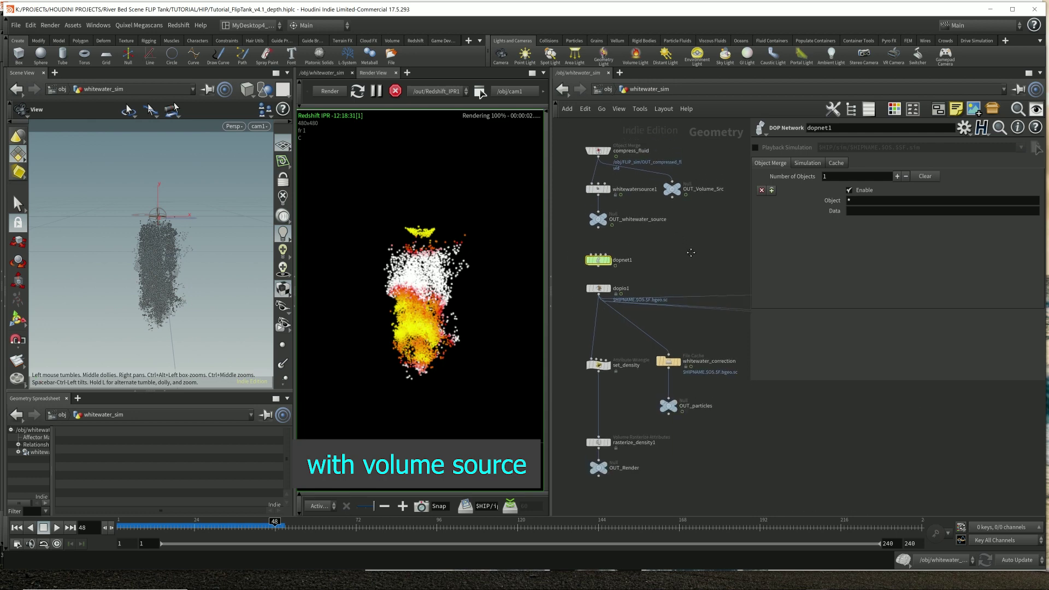
Set the Global Scale Multiplier of the whitewater_particles object to 0.08.
click(608, 90)
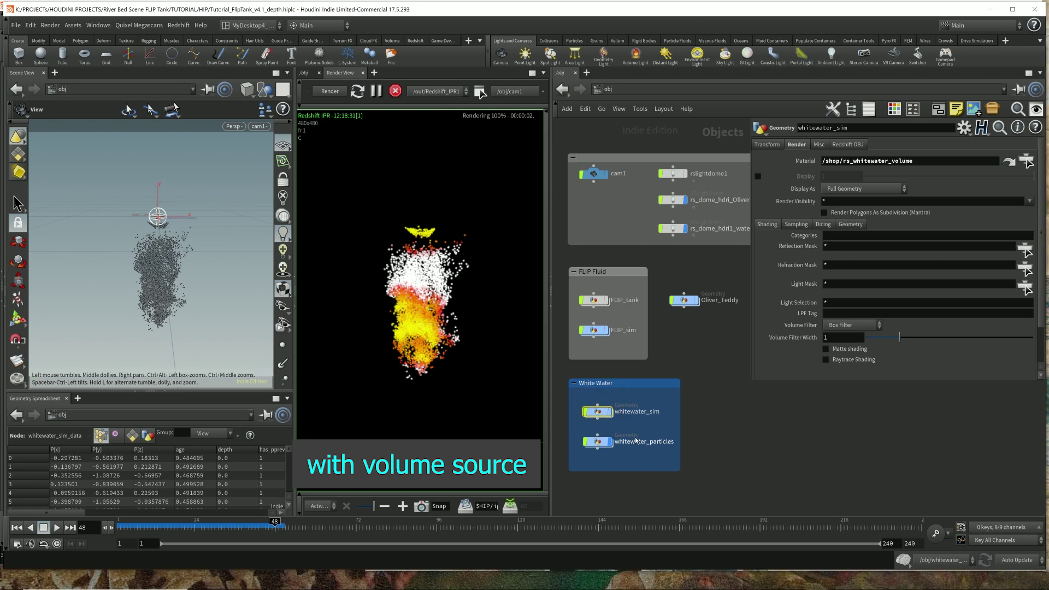
click(597, 442)
double_click(842, 215)
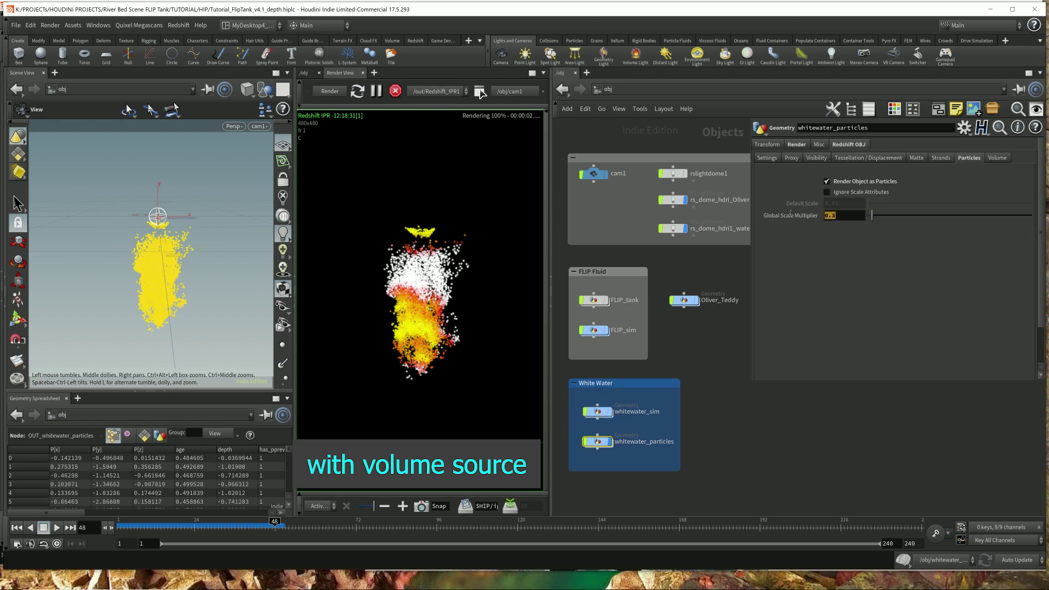
text(0.08)
key(Return)
Try the RS_whitewater_WHITE_particles material on whitewater_particles, and assign /shop/RS_whitewater_particles as its final material.
click(796, 144)
click(1025, 160)
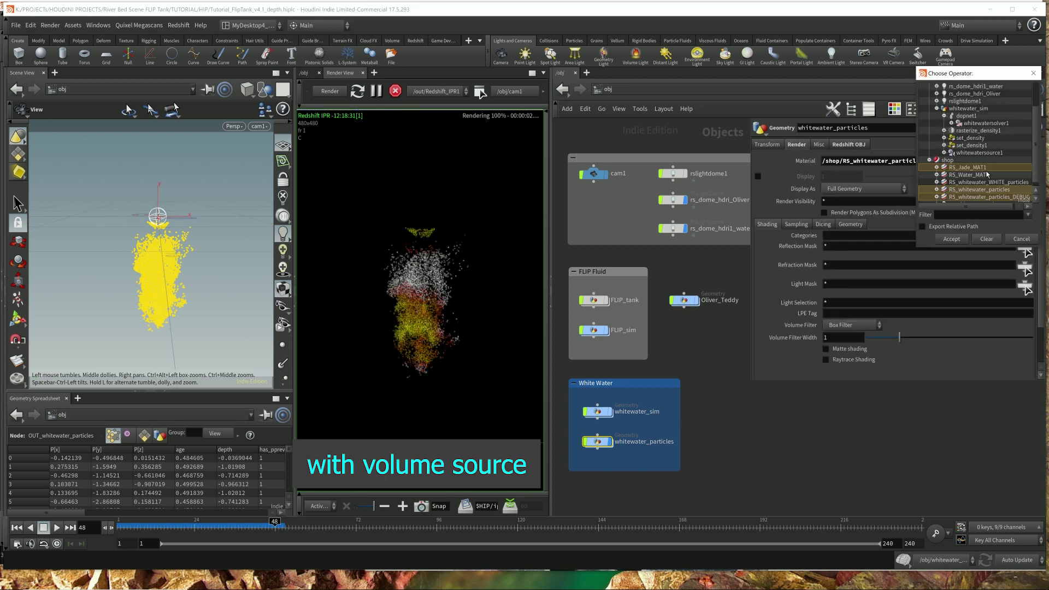
double_click(989, 182)
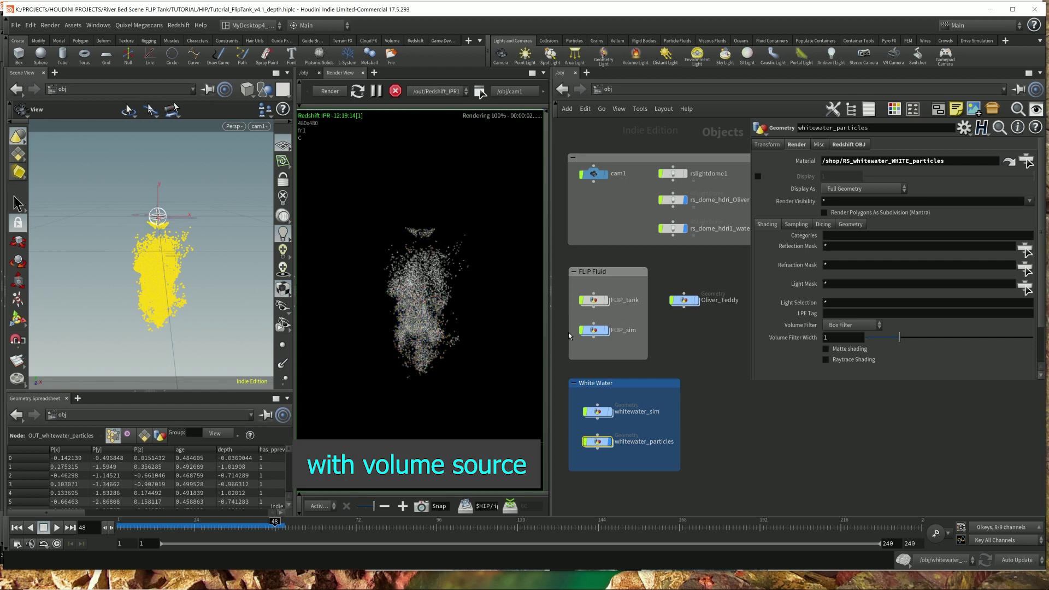
click(1025, 161)
double_click(984, 190)
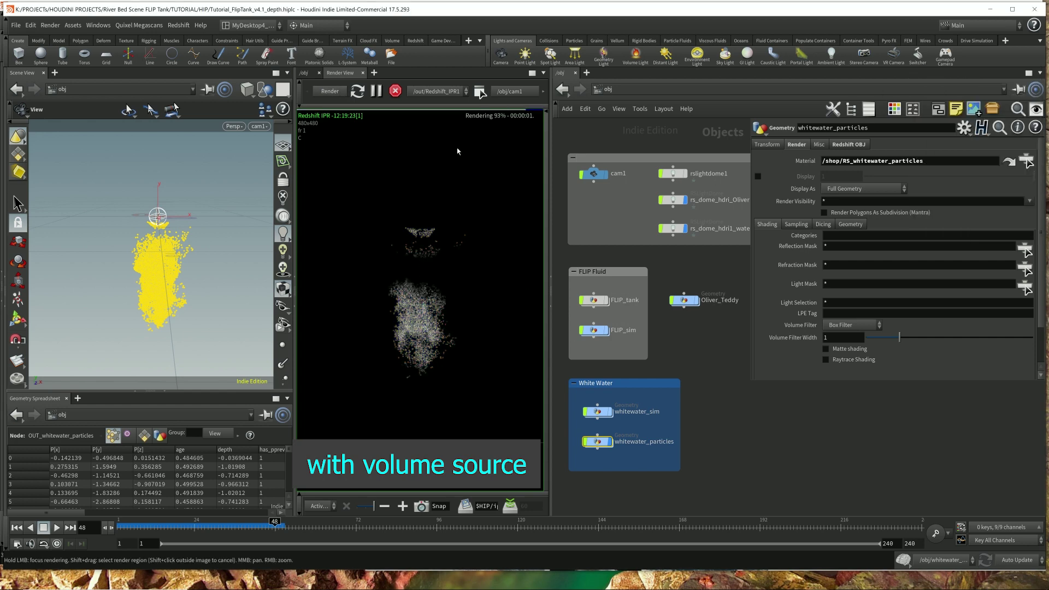
Display the FLIP_sim object and compare the current render with Snap 1 in the Render View.
click(609, 335)
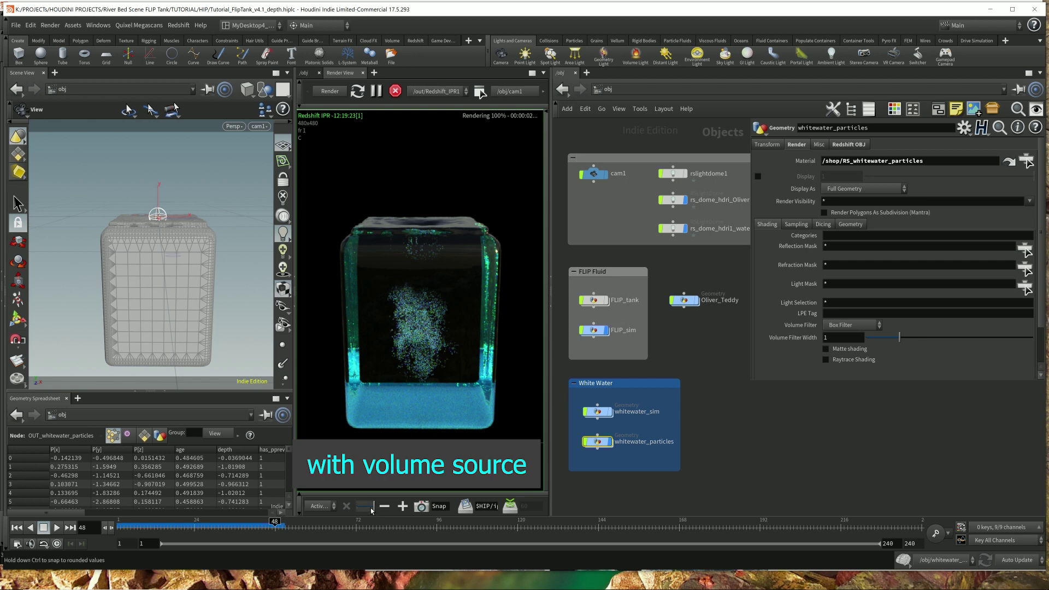
drag(372, 508, 358, 506)
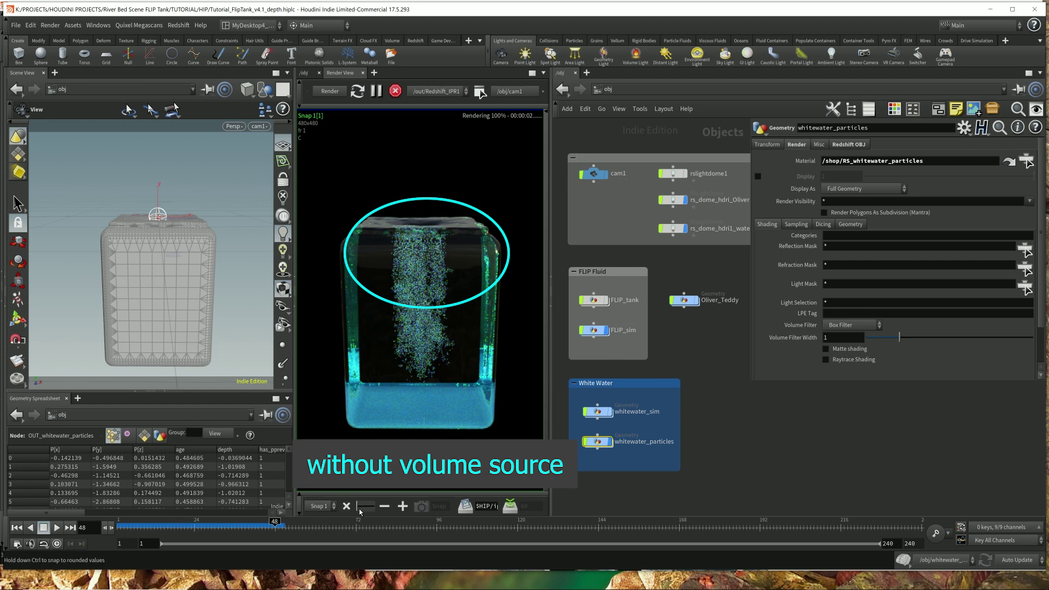
drag(357, 510, 375, 512)
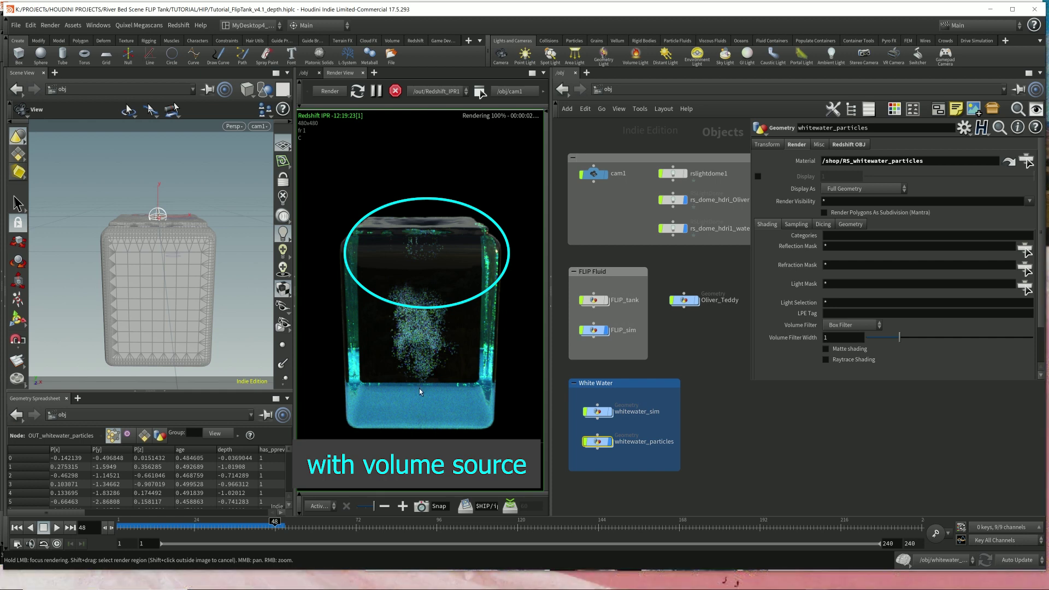
Display OUT_Render in whitewater_sim, and inspect set_density, rasterize_density1 and the node info of OUT_Render's density volume.
double_click(597, 412)
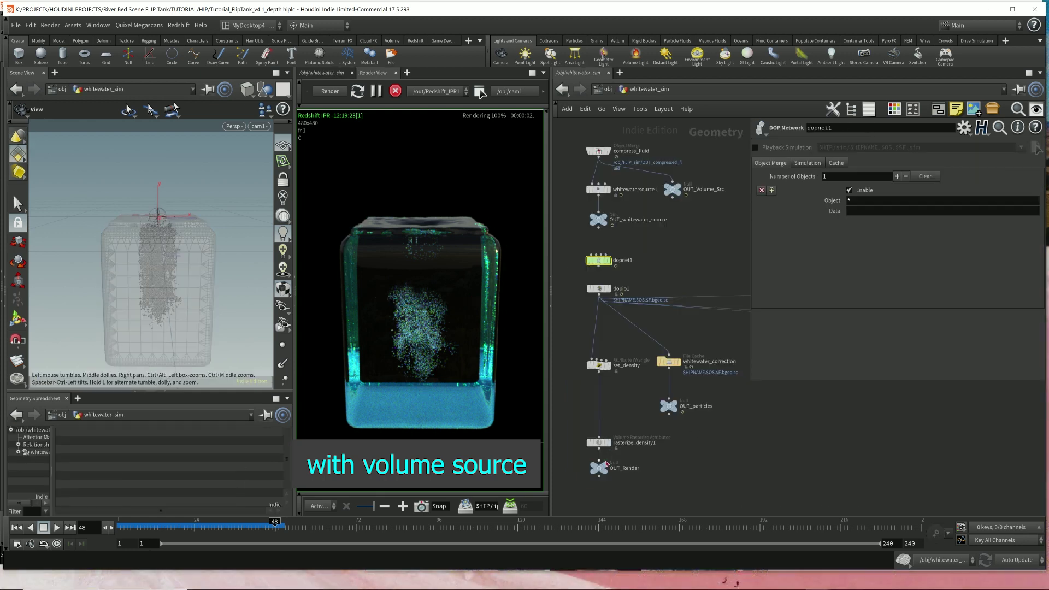
click(608, 89)
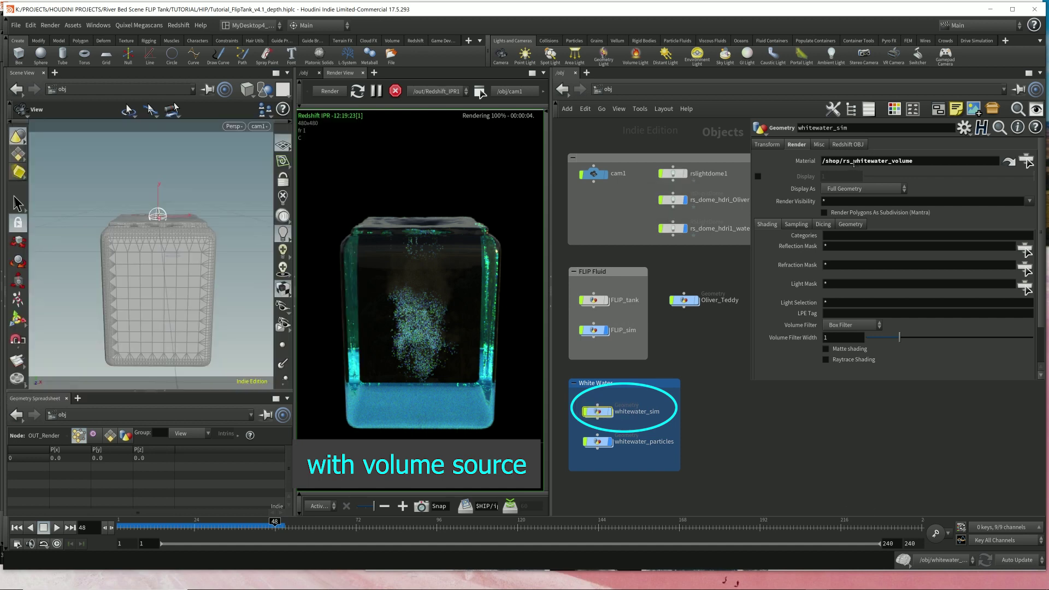
double_click(594, 412)
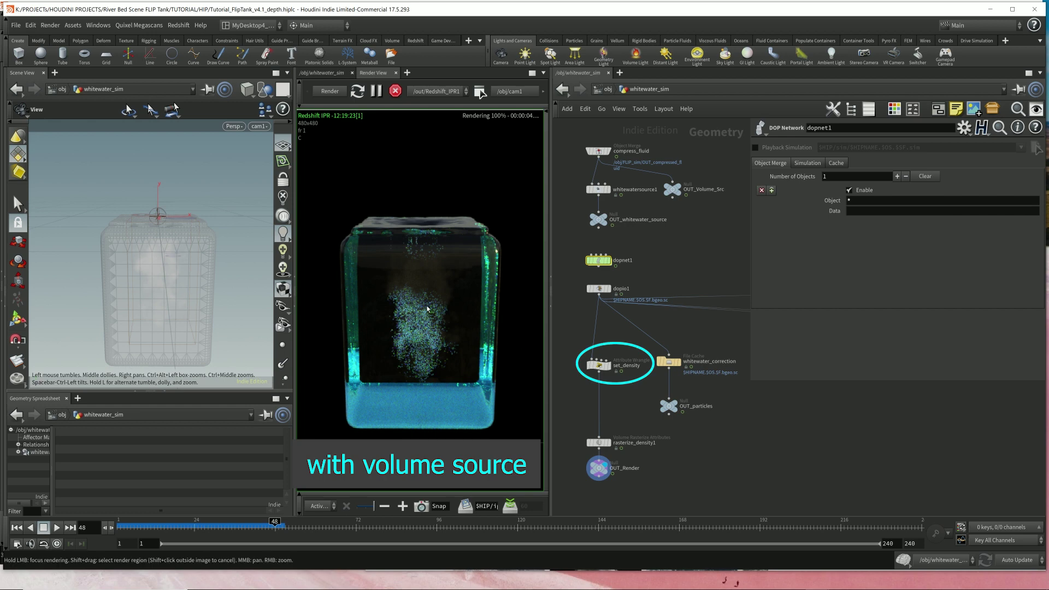
click(599, 365)
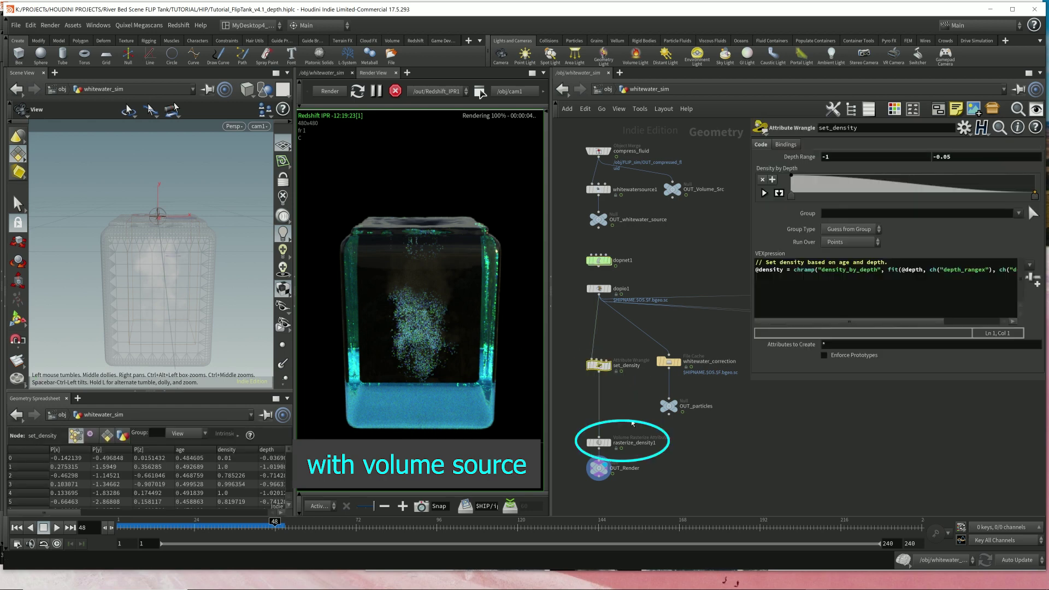
click(598, 442)
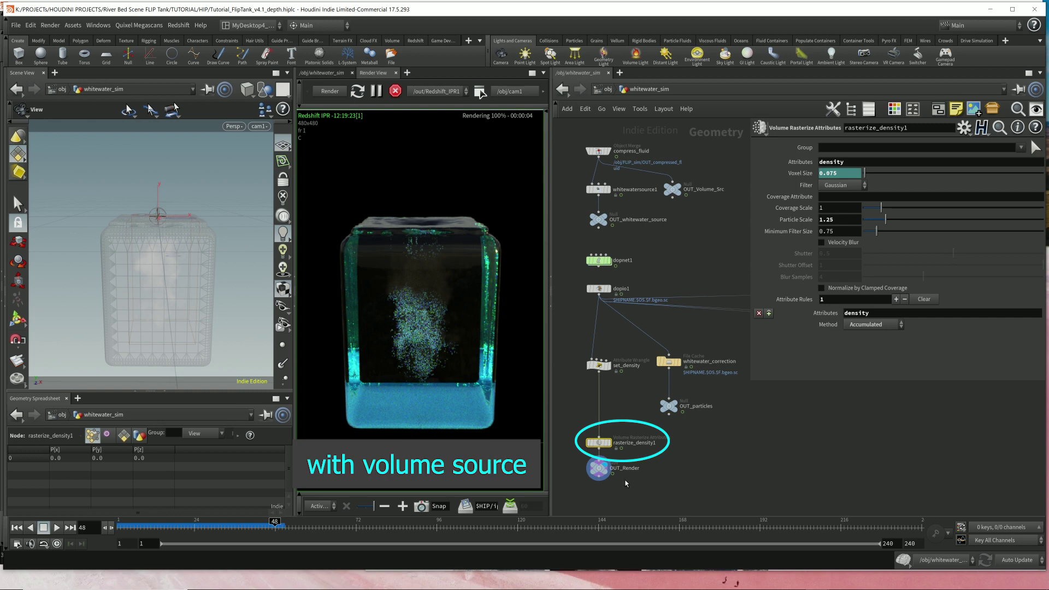
click(599, 468)
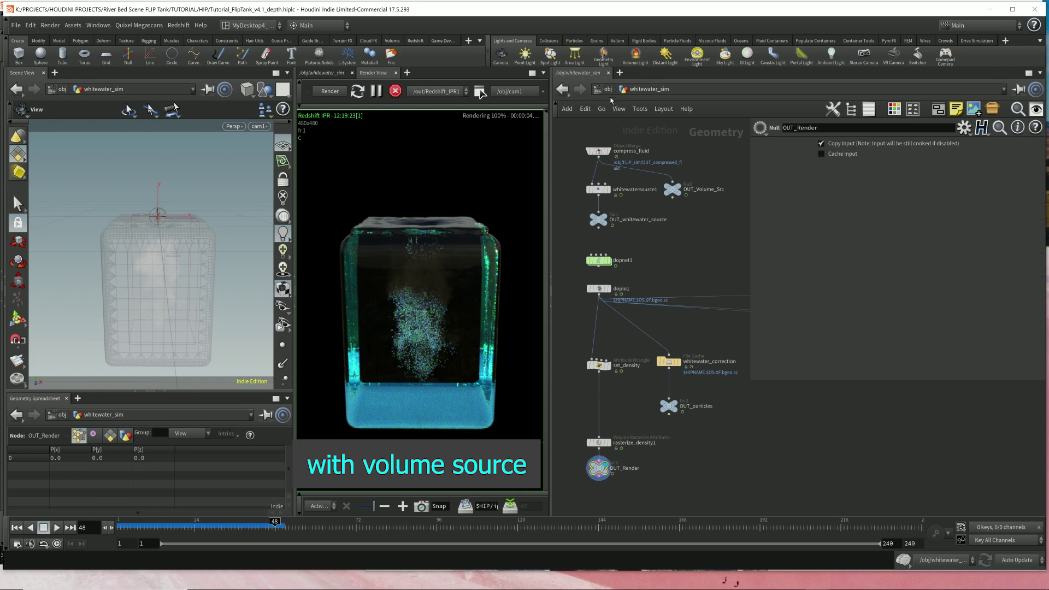
middle_click(590, 476)
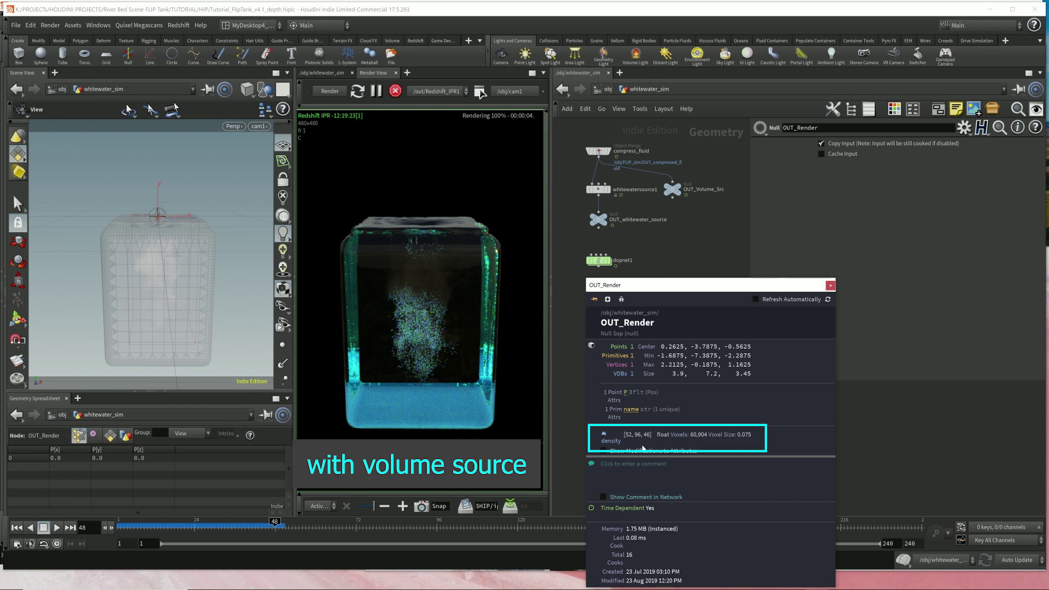
click(829, 286)
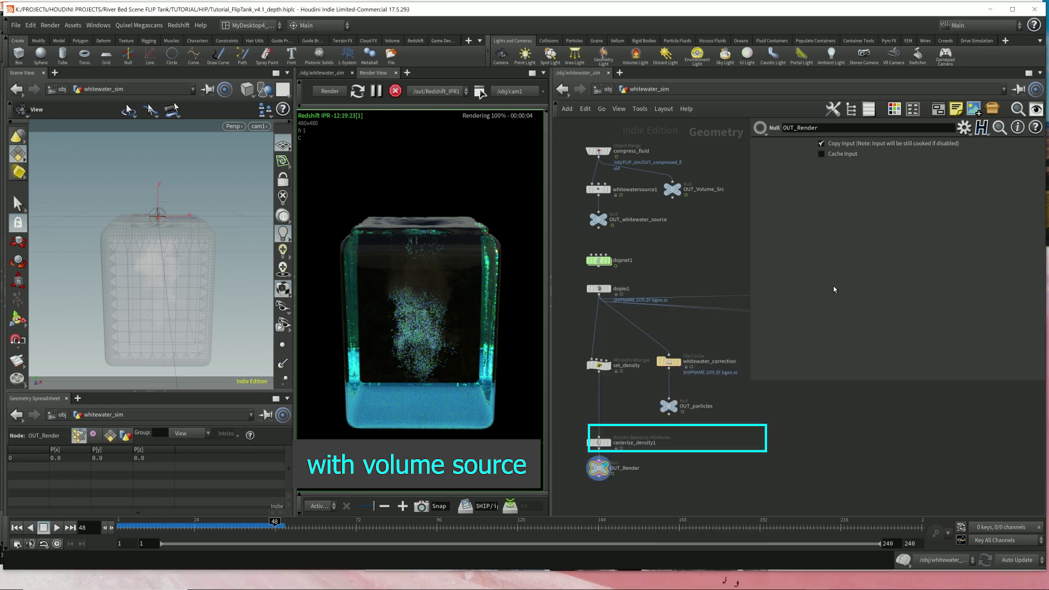
Open the rs_whitewater_volume material assigned to whitewater_sim and gradually raise its Scatter Coefficient to 7.8.
click(601, 90)
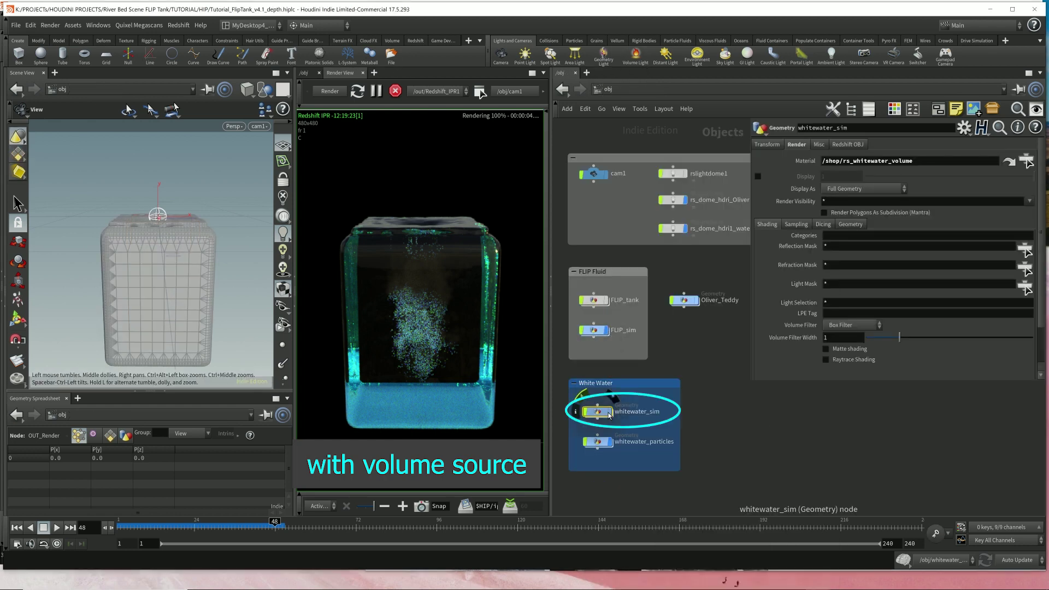
triple_click(929, 160)
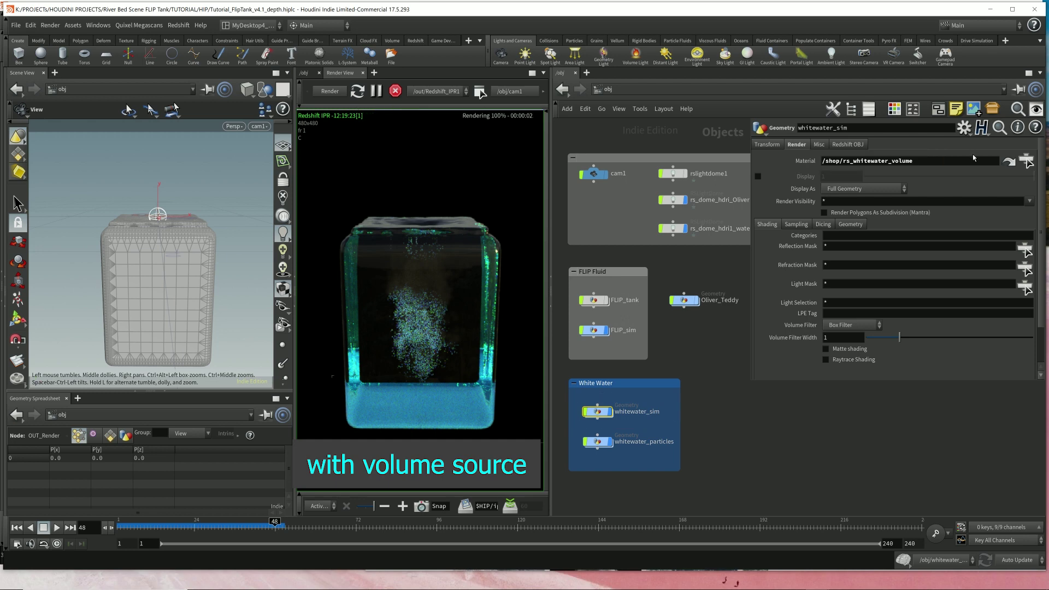
click(1009, 162)
scroll(852, 177, up, 6)
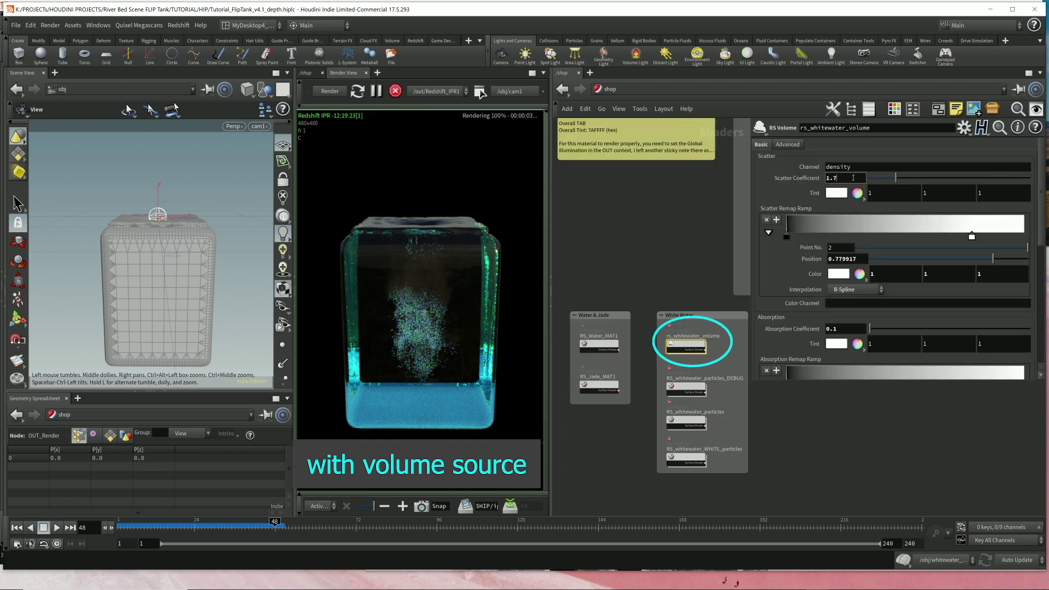
scroll(852, 177, up, 12)
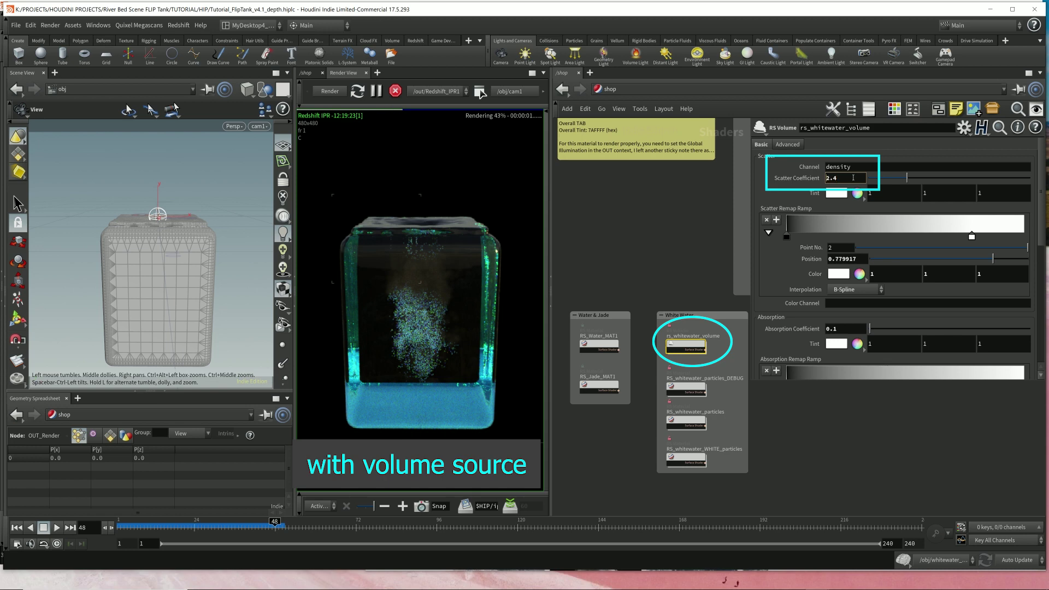
scroll(853, 177, up, 18)
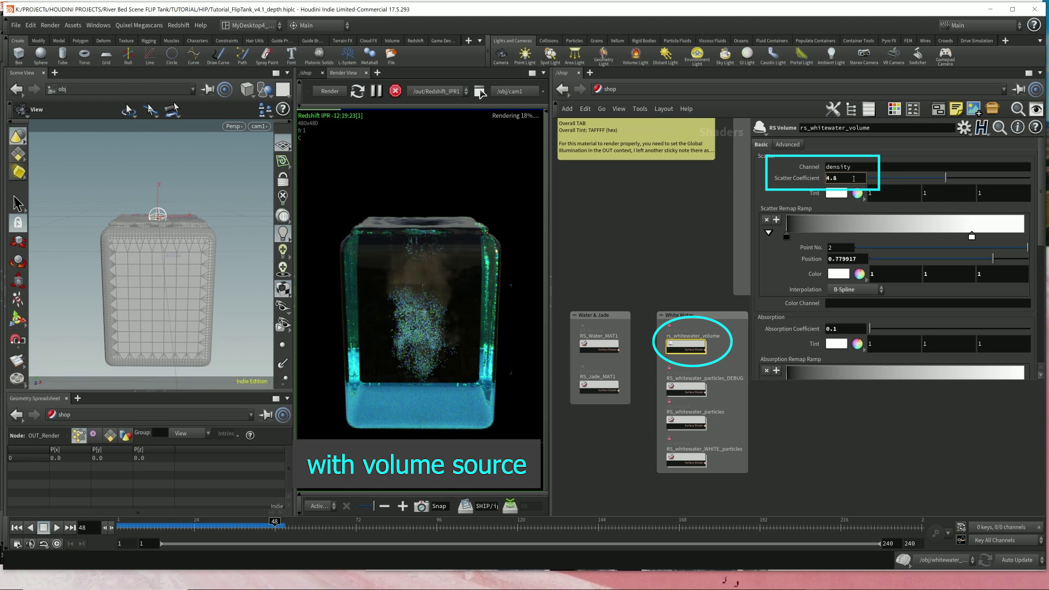
scroll(854, 178, up, 5)
scroll(853, 178, up, 6)
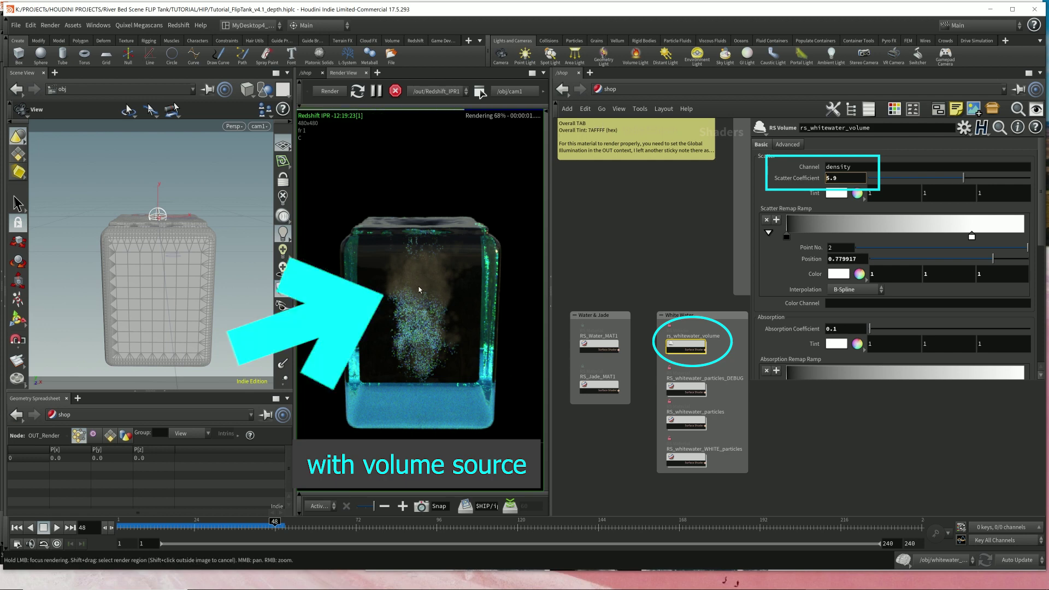
scroll(420, 283, up, 2)
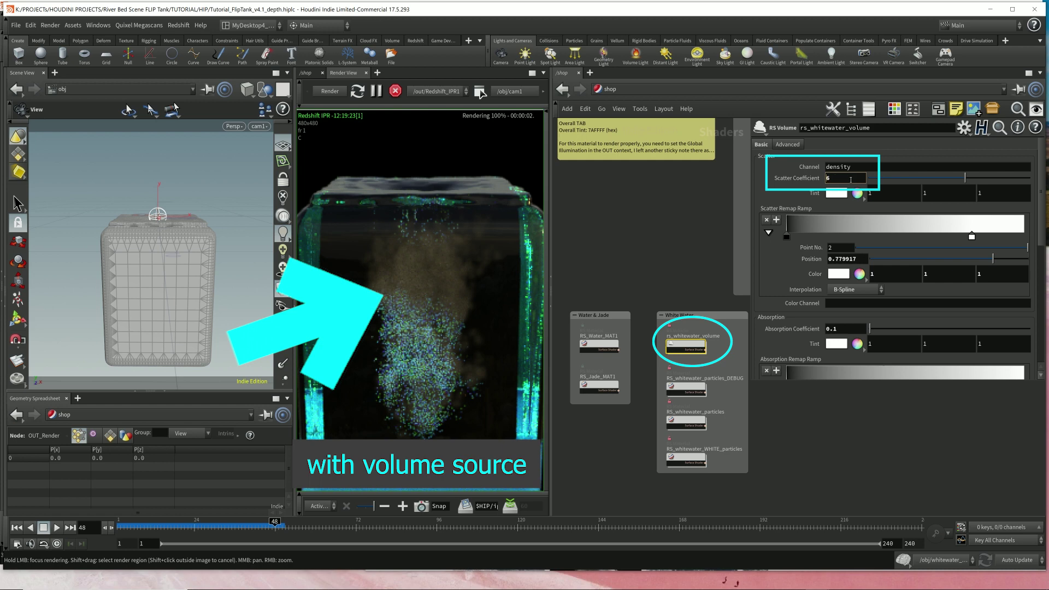
scroll(850, 179, up, 18)
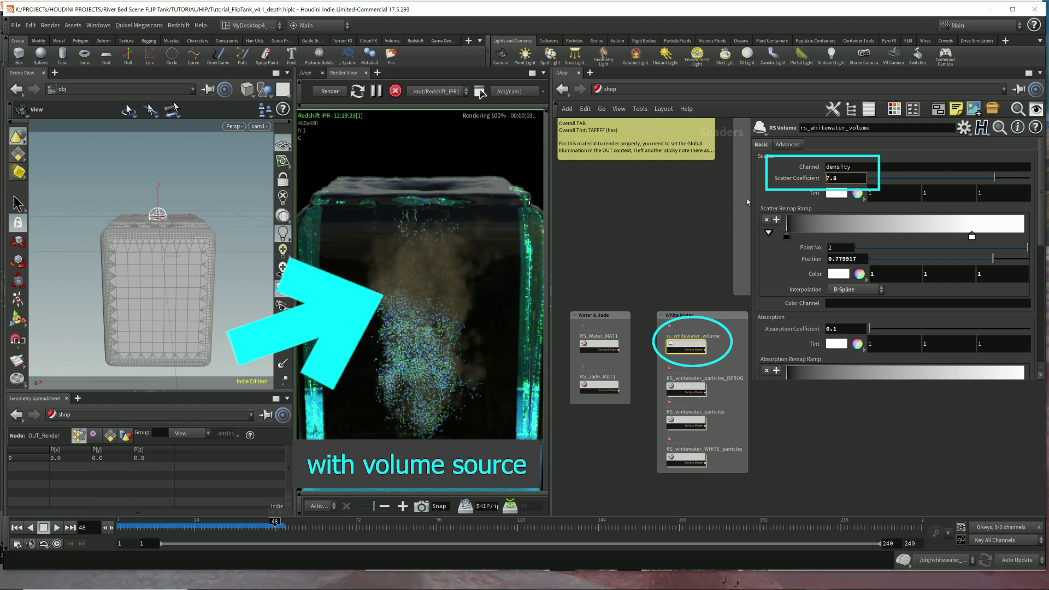
Set the Scatter Coefficient of rs_whitewater_volume to 12.
key(shift+Tab)
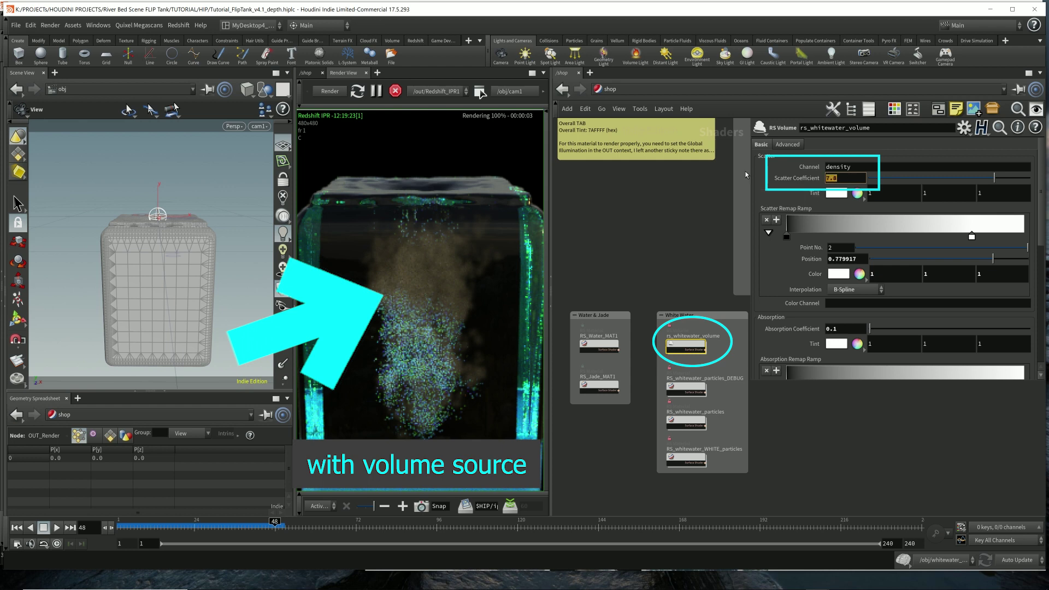
text(12)
key(Return)
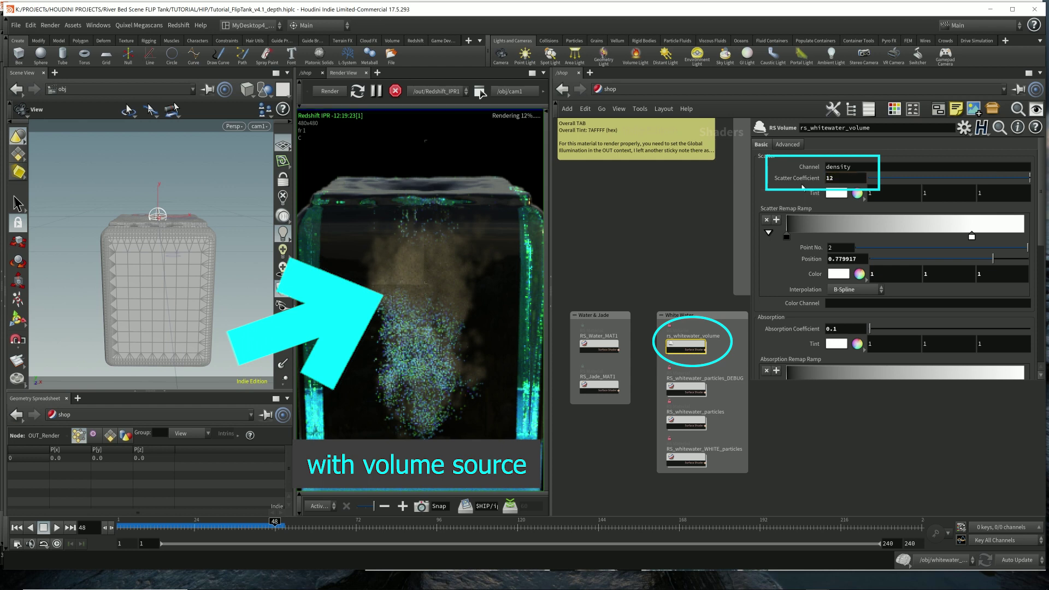
Return to the object network and display the Oliver_Teddy object.
click(607, 89)
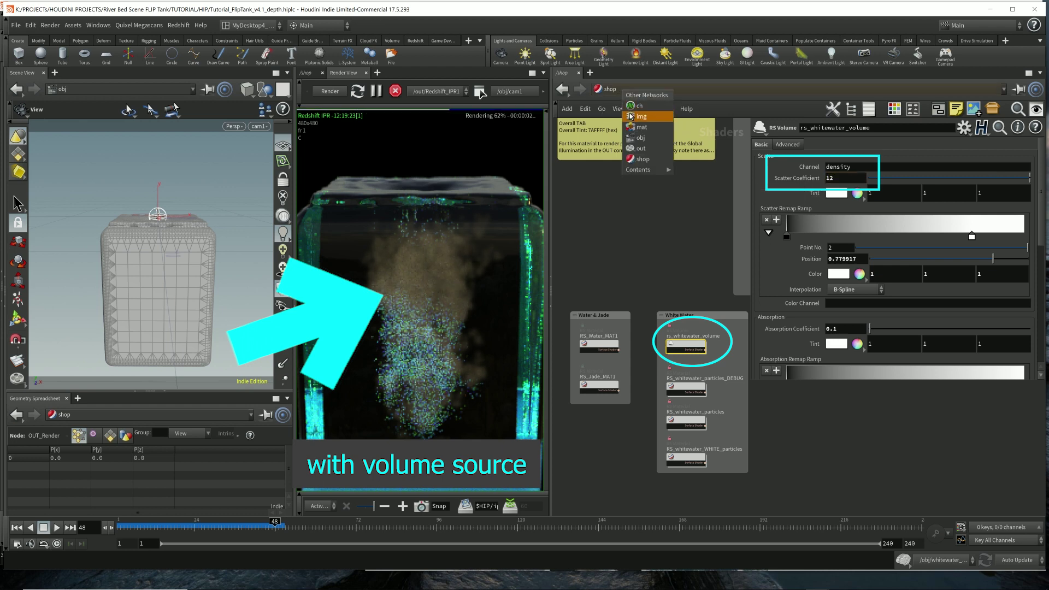
click(634, 140)
click(694, 300)
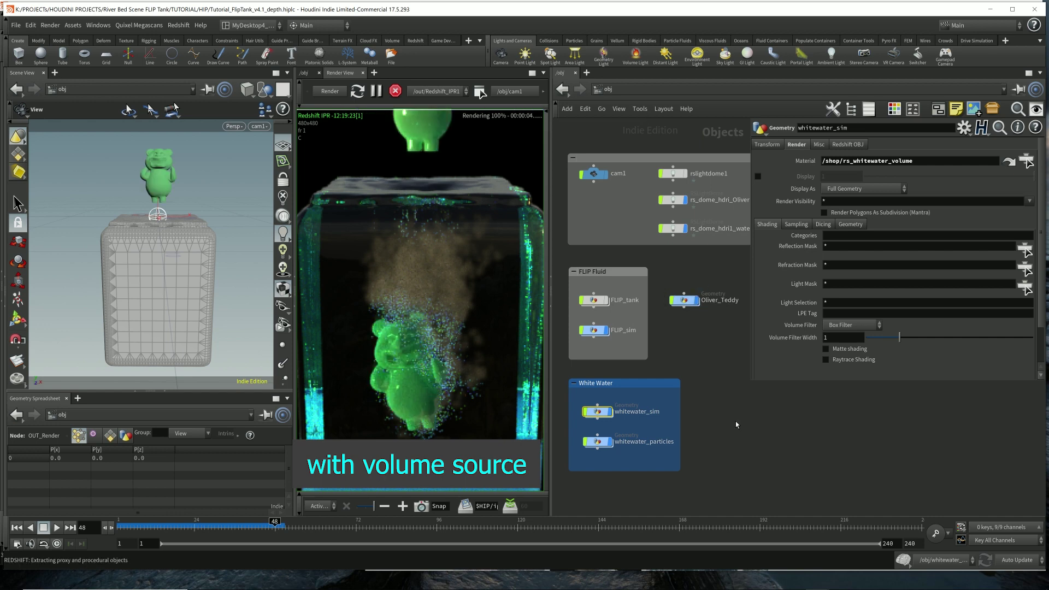
Open the redshift_vopnet1 shader network inside the RS_whitewater_particles material assigned to whitewater_particles.
click(597, 444)
click(1009, 162)
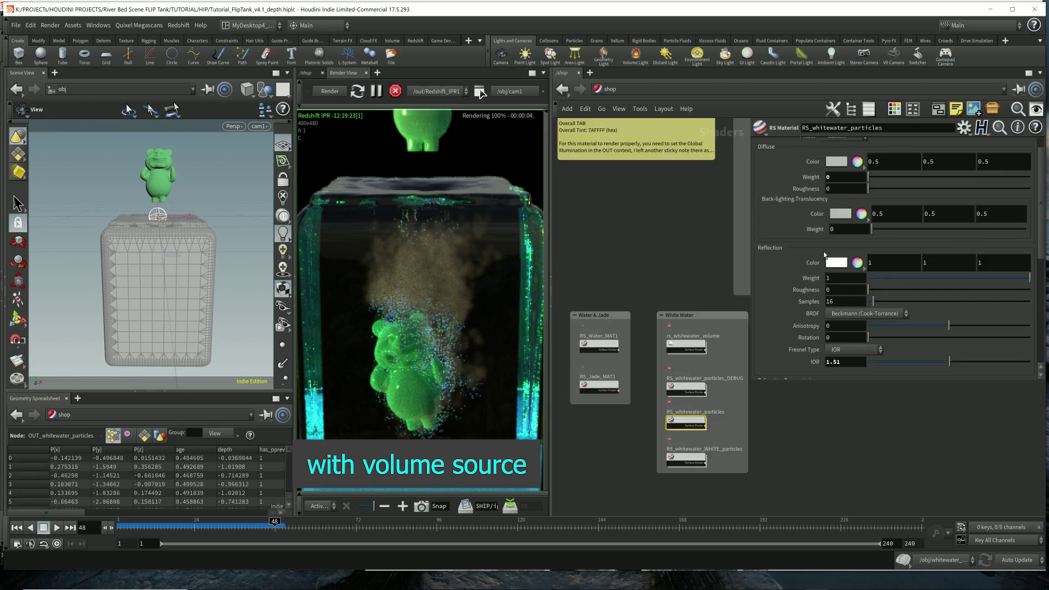
double_click(686, 422)
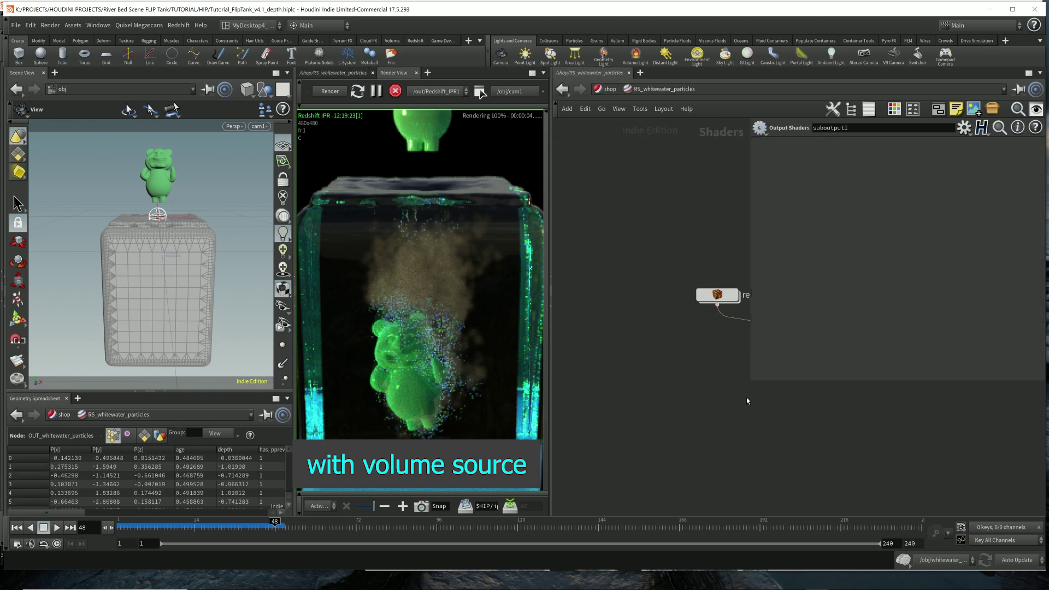
double_click(629, 297)
Examine the depth attribute node and the old and new ranges of RSMathRange1, and sort the particles by depth.
middle_drag(697, 304, 686, 389)
click(648, 454)
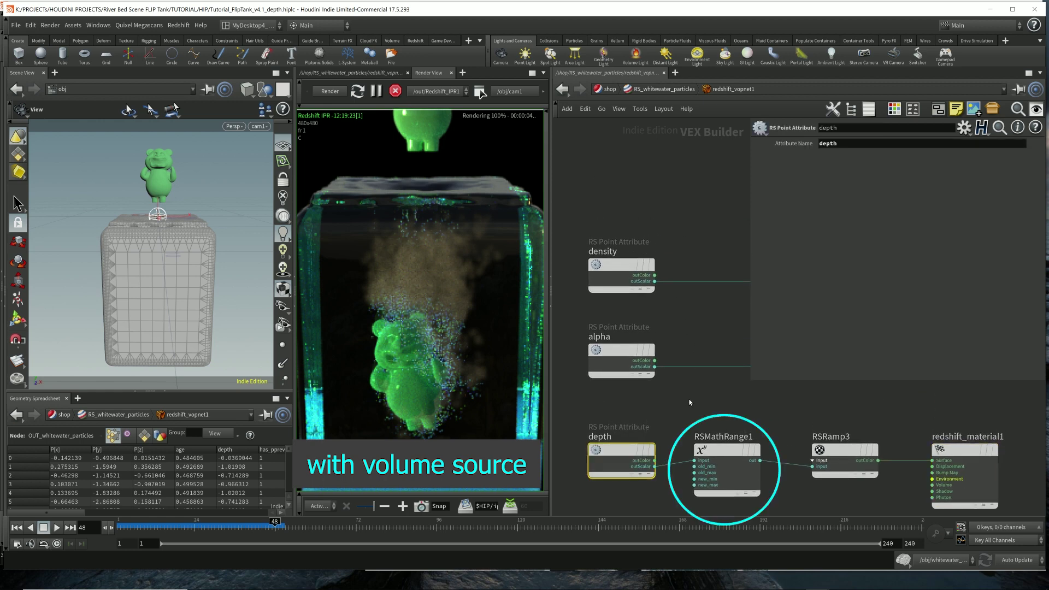
click(726, 470)
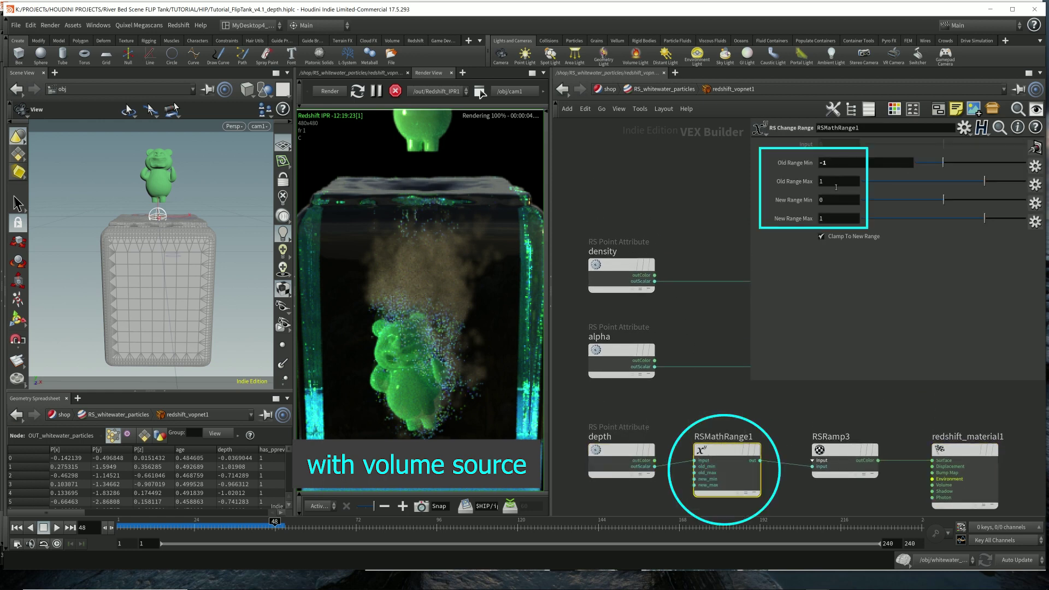
click(241, 450)
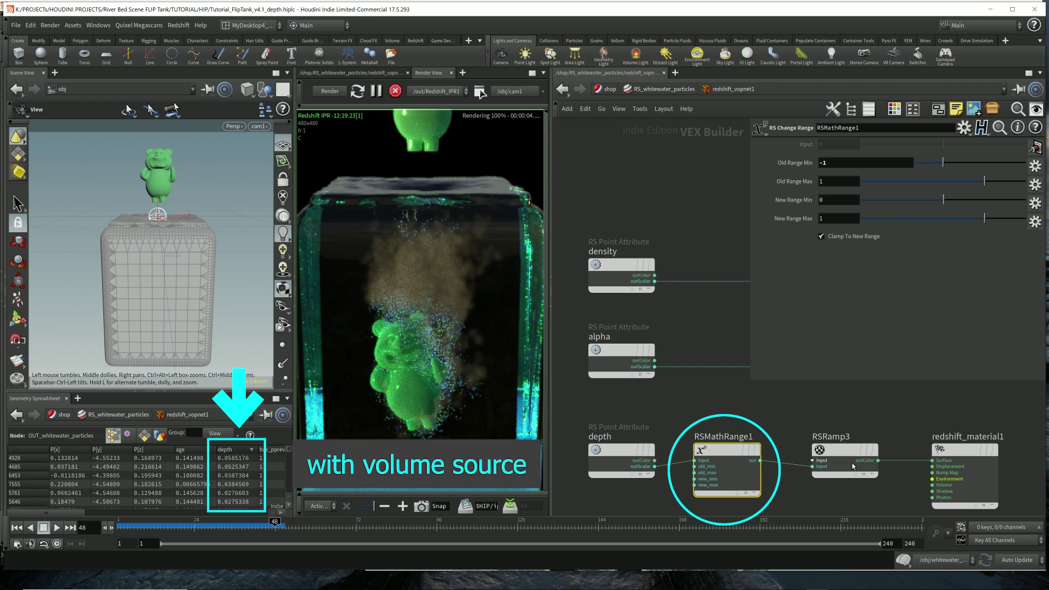
Try moving the second point of RSRamp3 to a position of about 0.64 and bring it back.
click(846, 452)
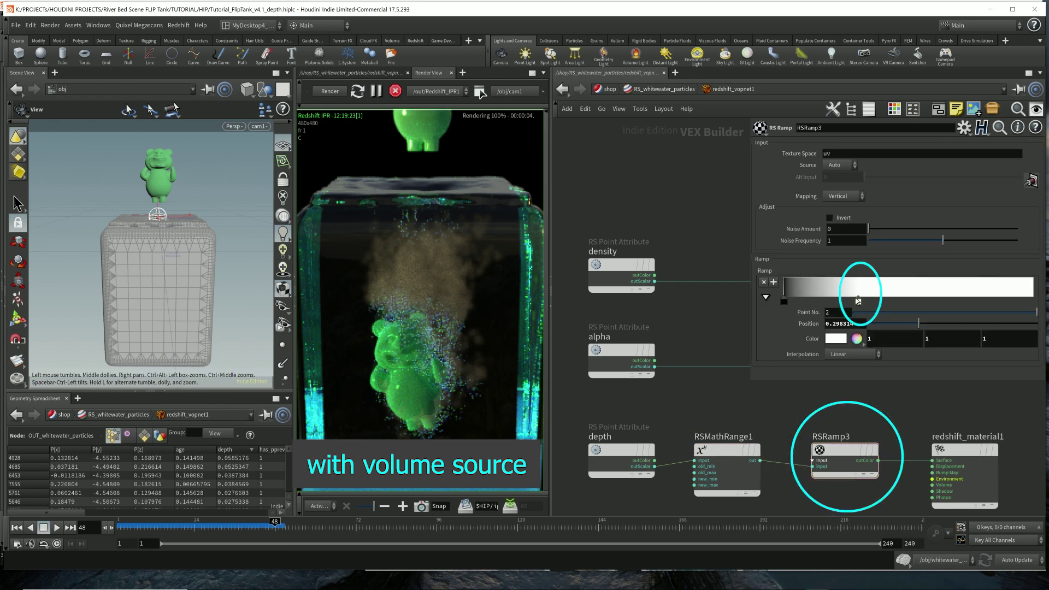
drag(857, 298, 943, 305)
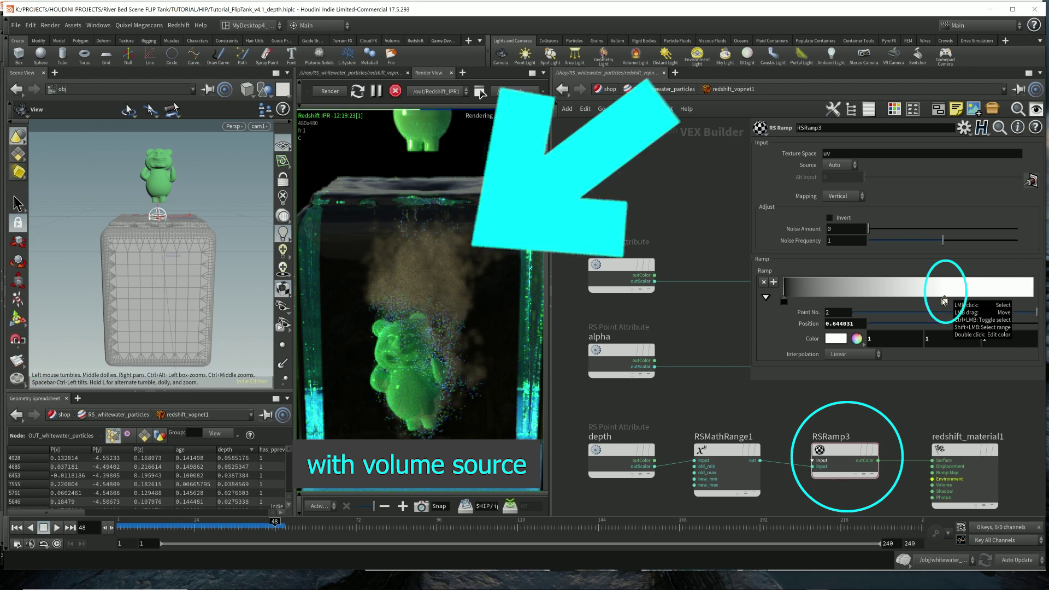
drag(943, 299, 853, 301)
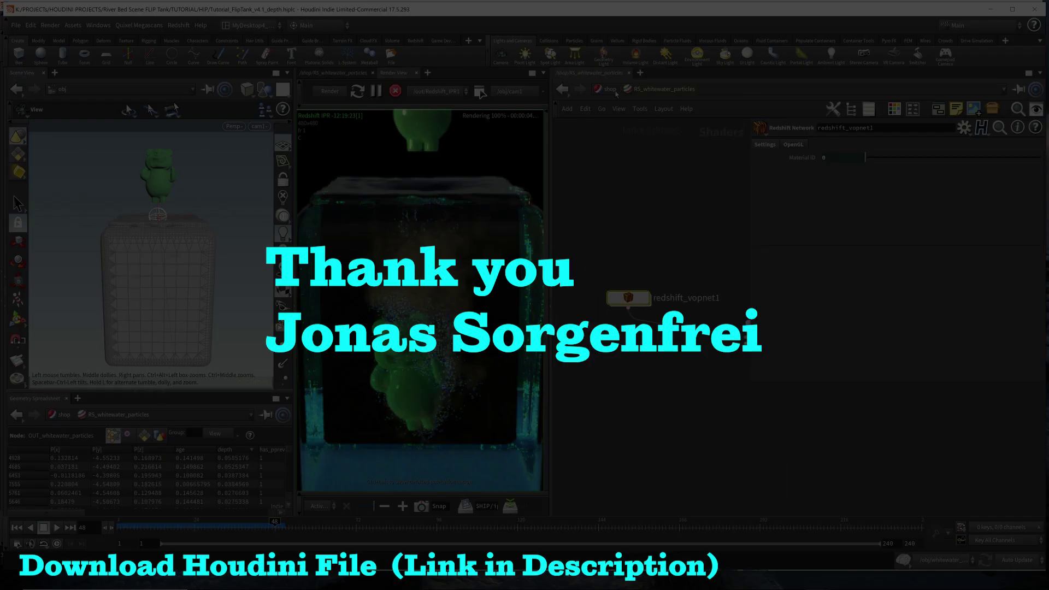
Go back to whitewatersolver1 in the dopnet1 of whitewater_sim and read the description of its Depth Range parameter.
click(610, 90)
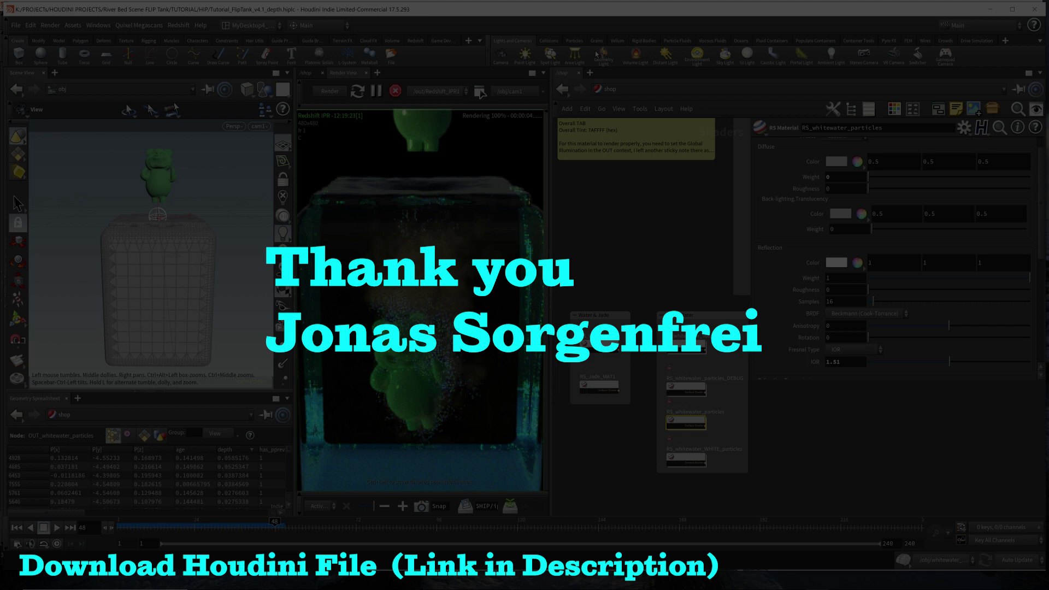
click(615, 91)
click(647, 138)
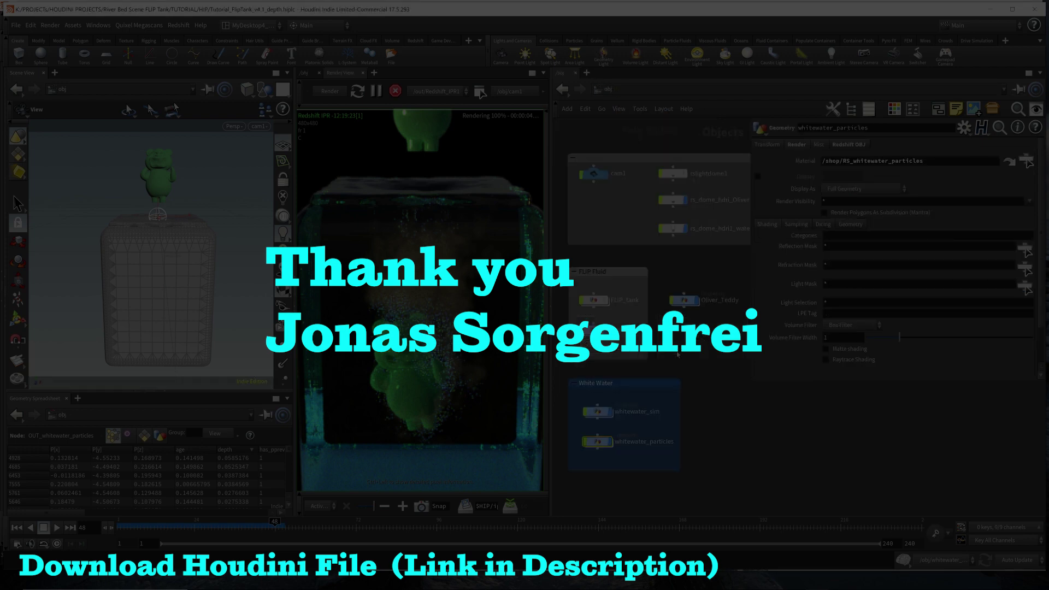
double_click(598, 413)
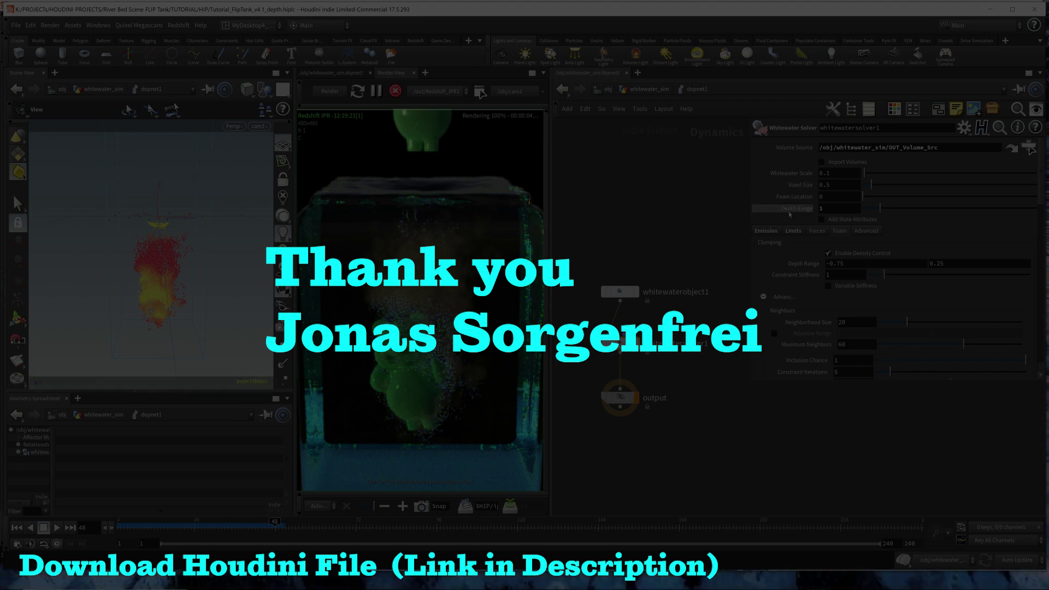
mouse_move(803, 213)
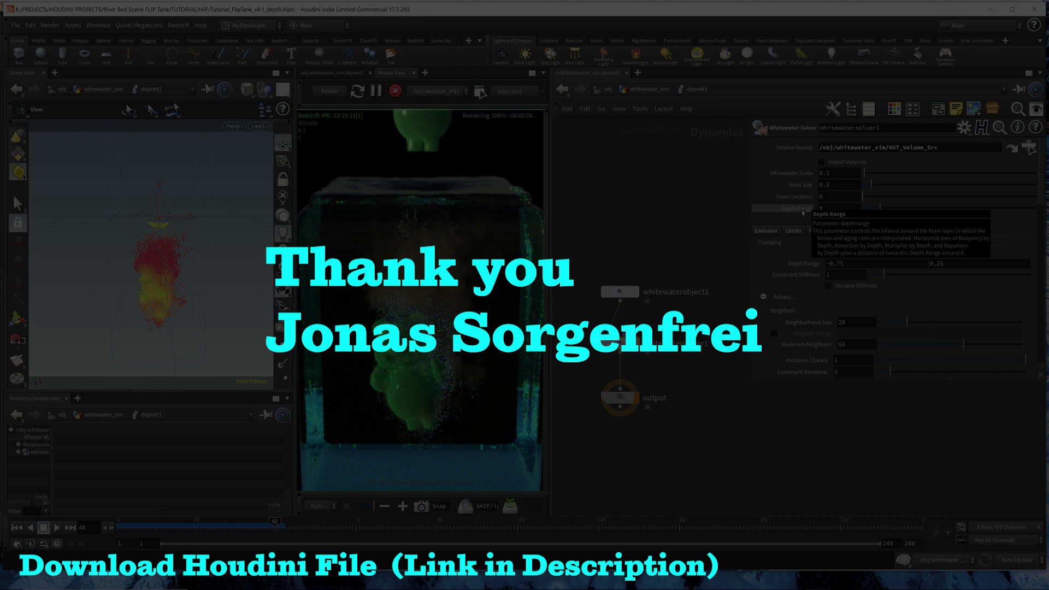